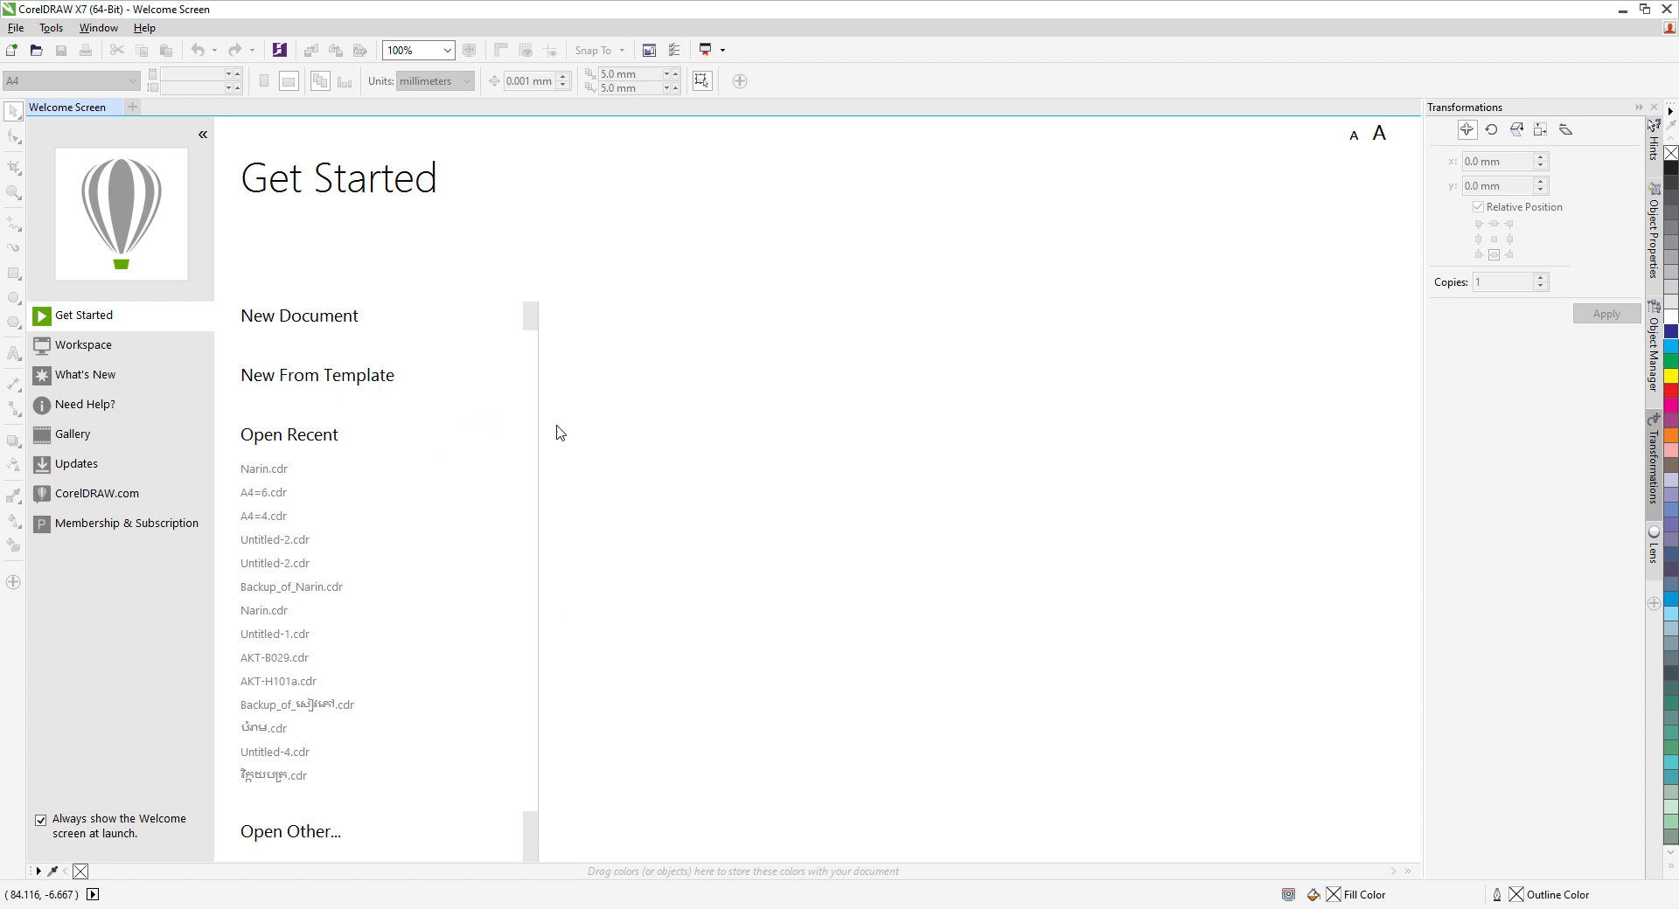
- Create two new blank A4 documents and close the first one
left_click(310, 328)
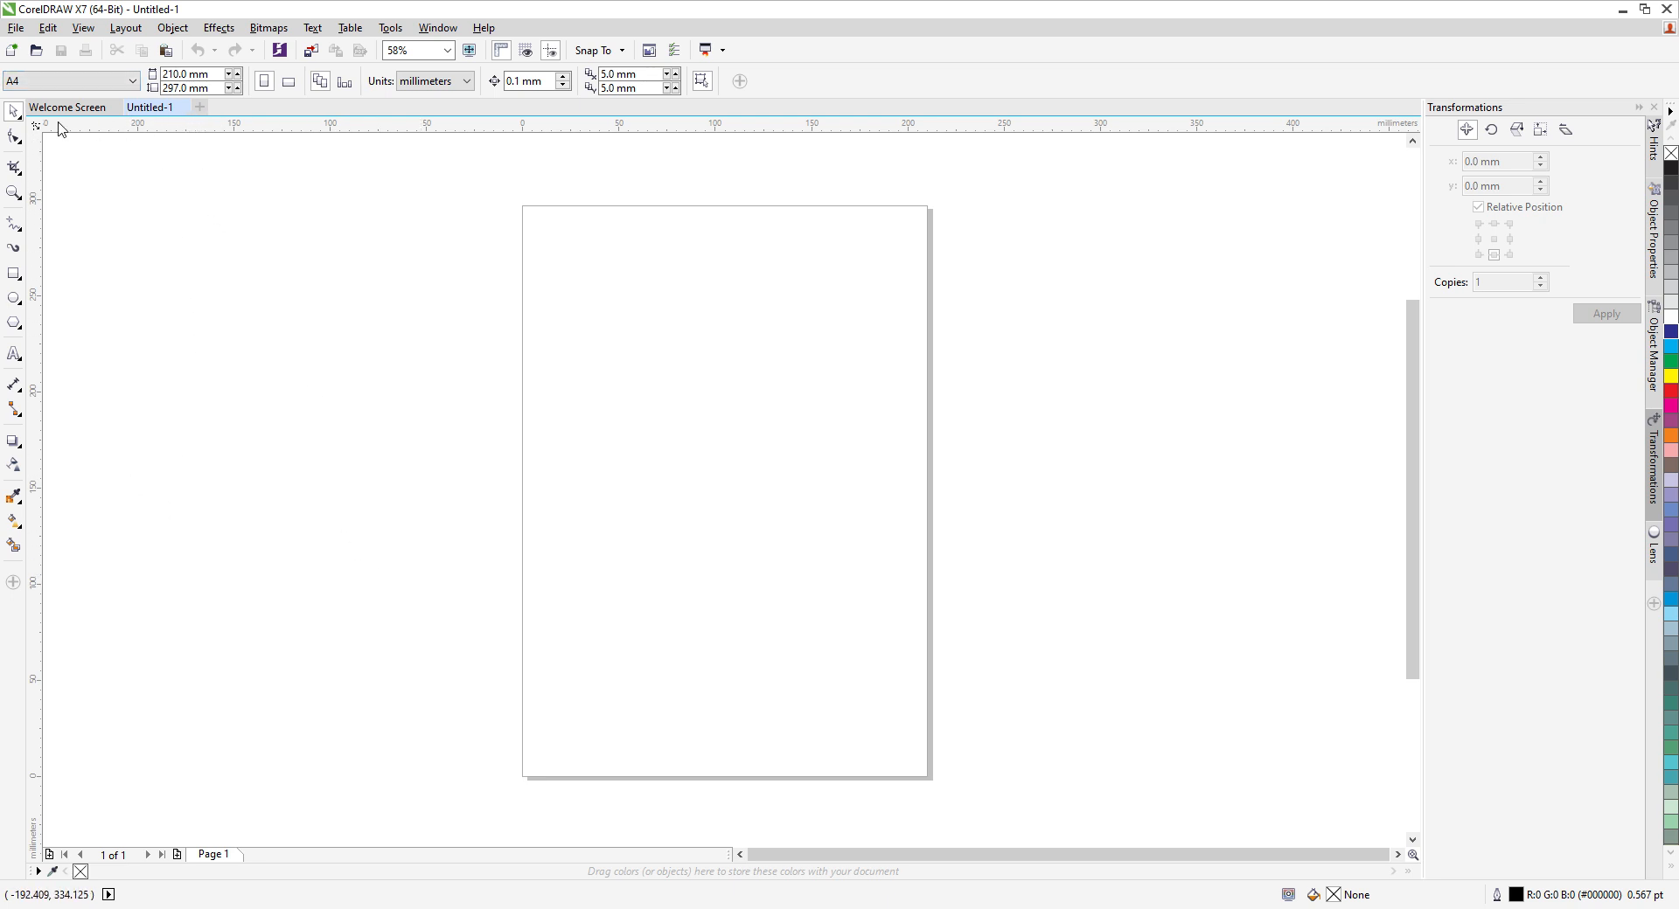
left_click(202, 108)
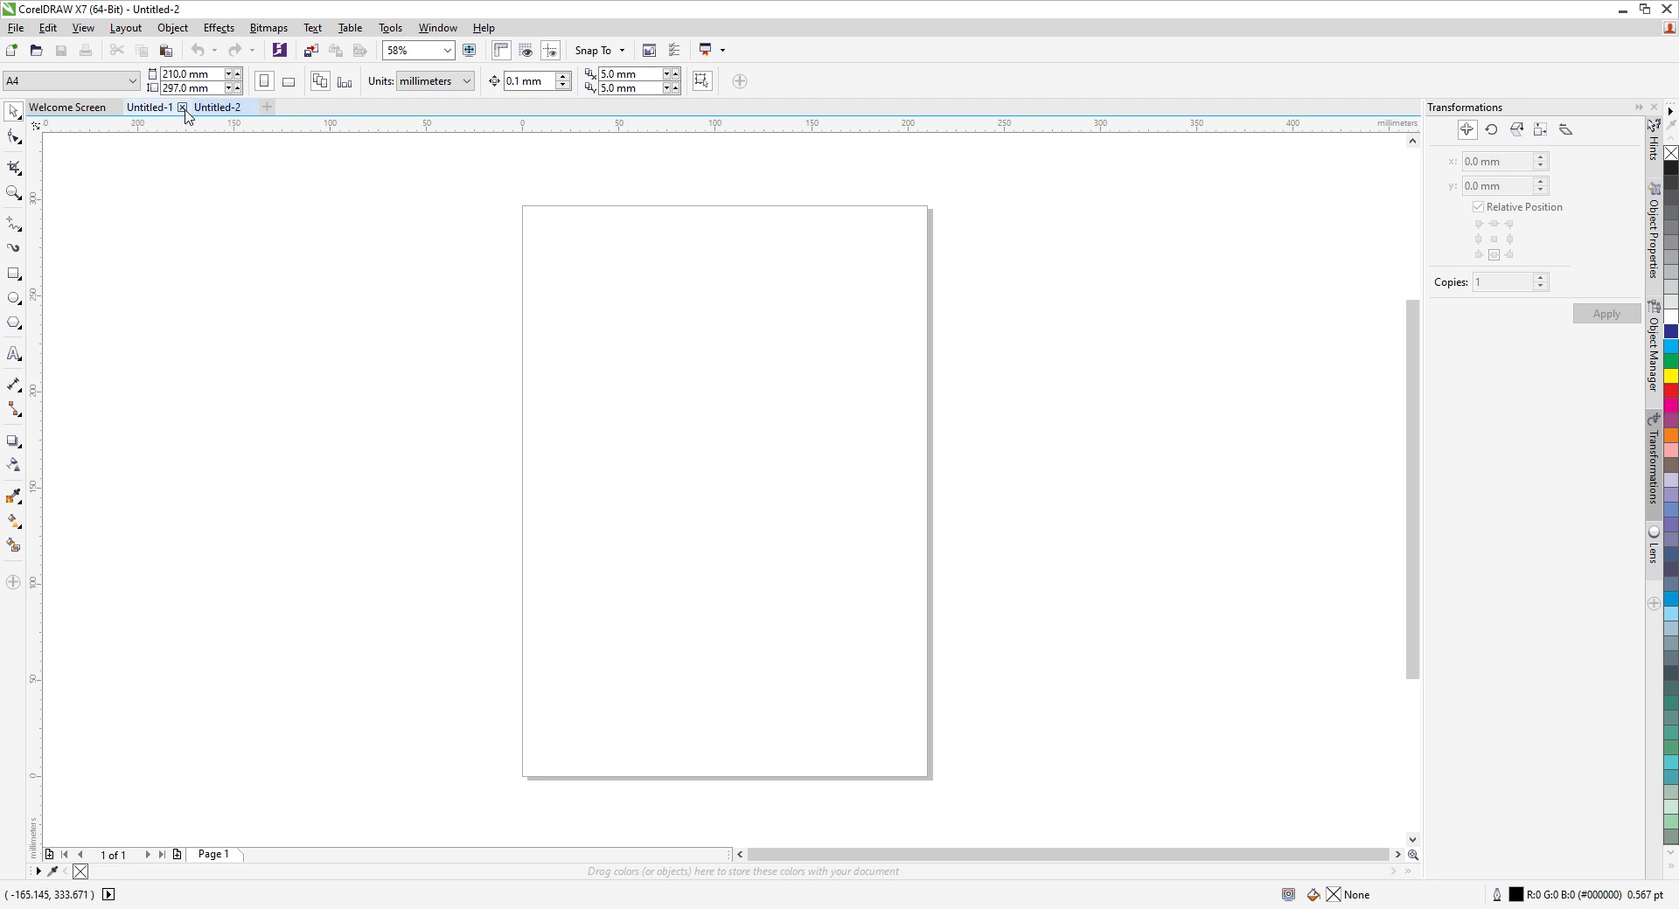
left_click(182, 106)
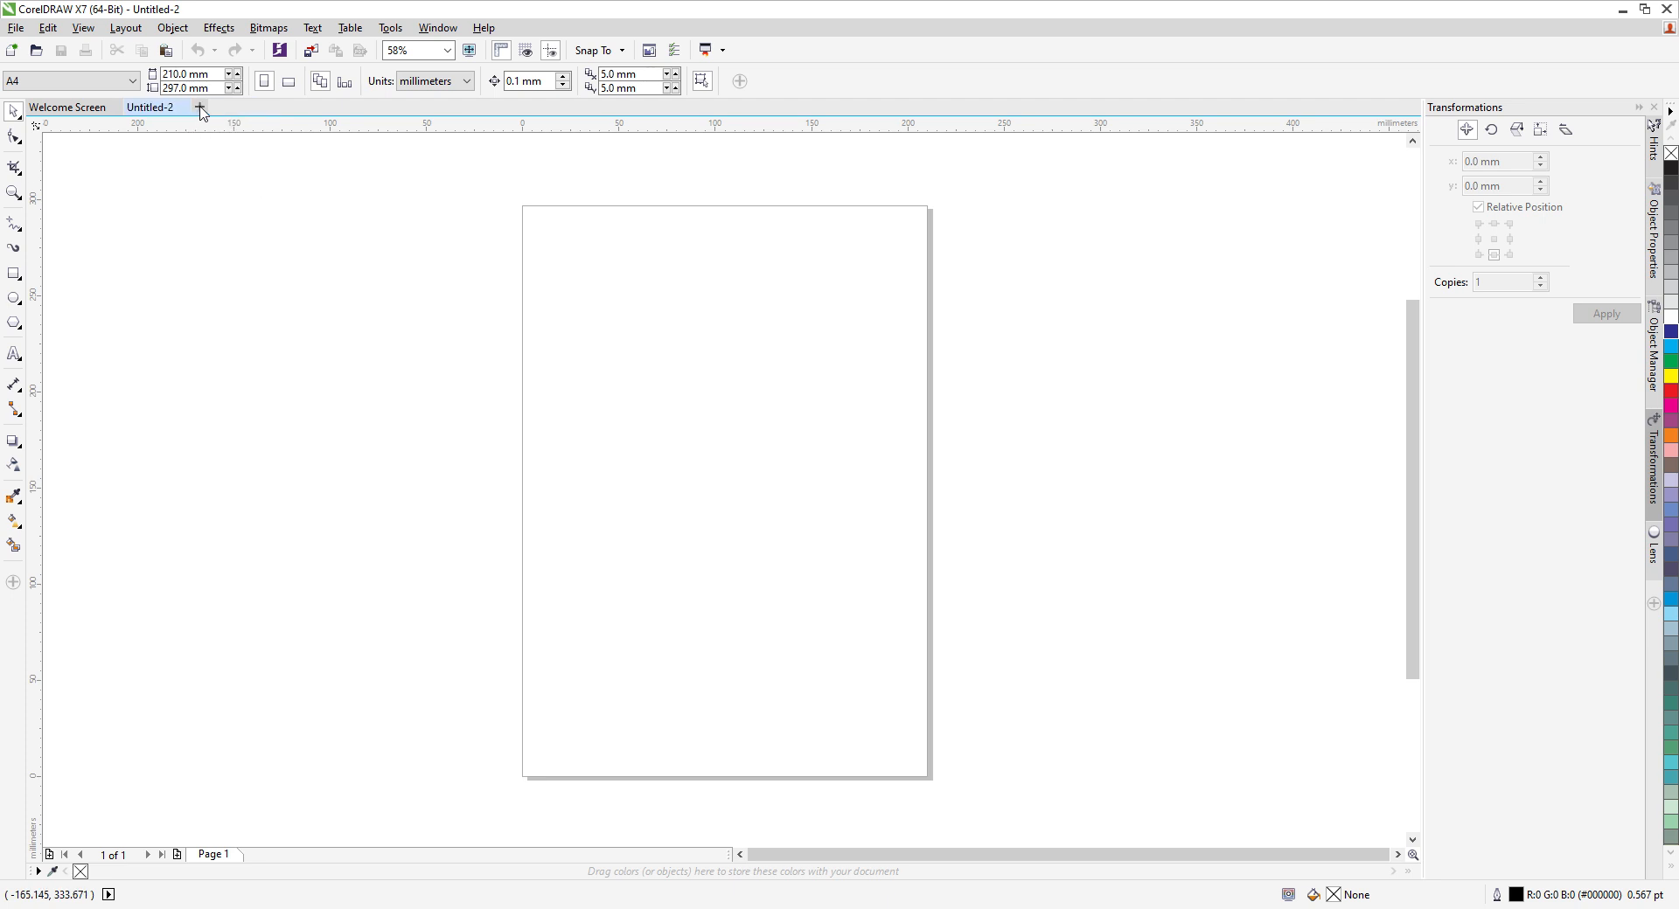
- Create two more blank documents and close both of them again
left_click(200, 107)
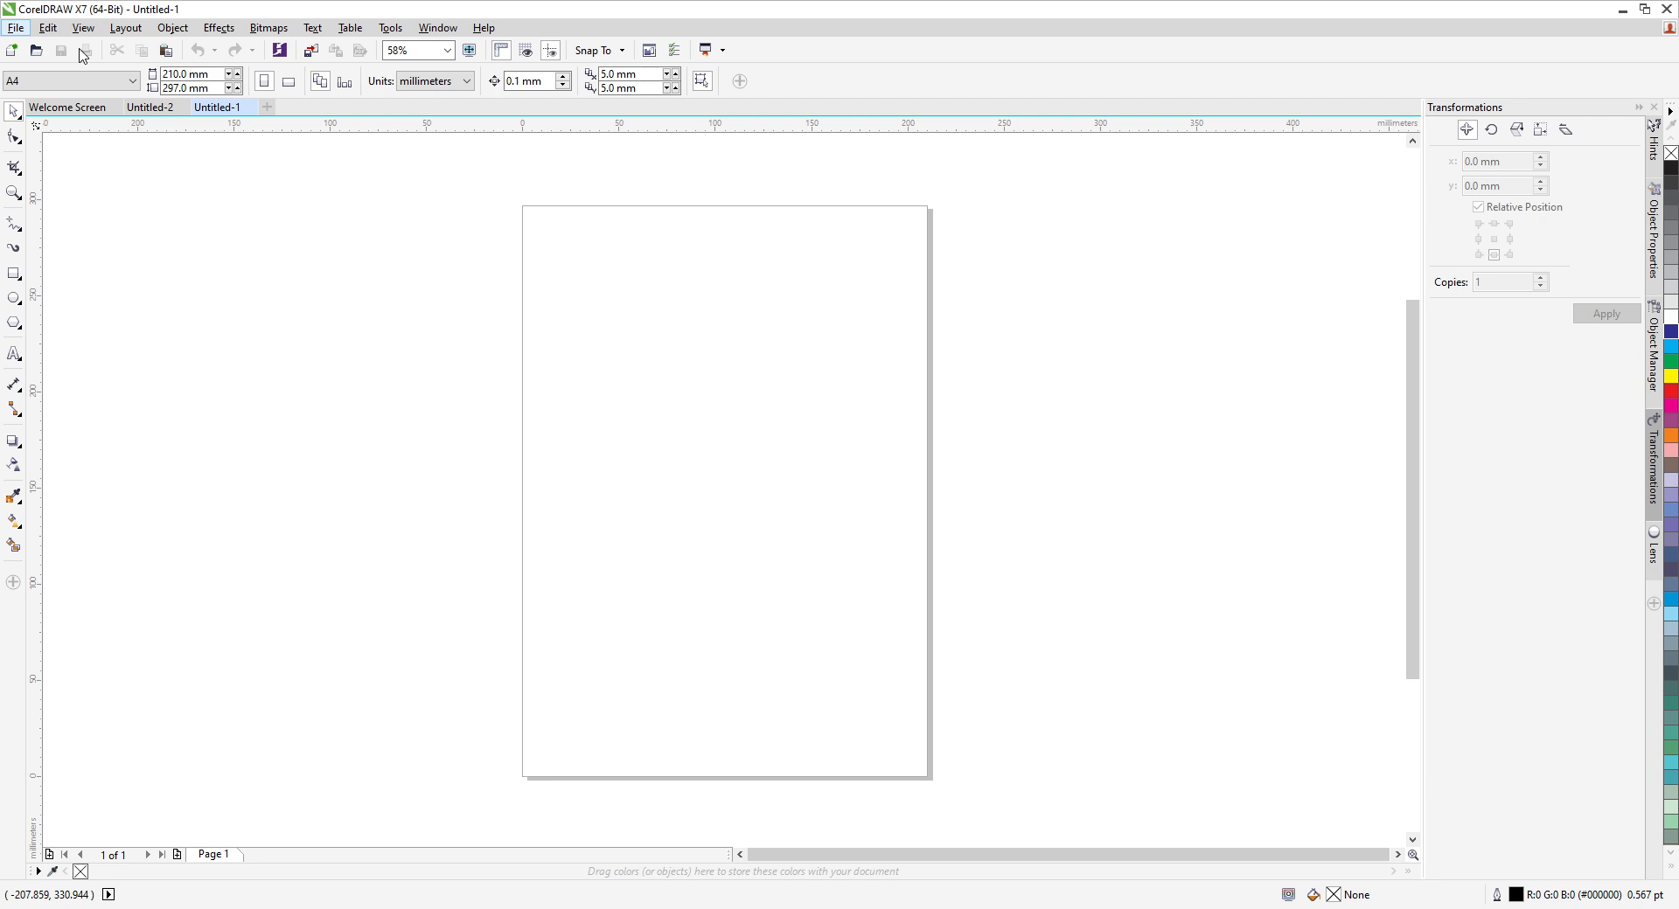
key("ctrl+n")
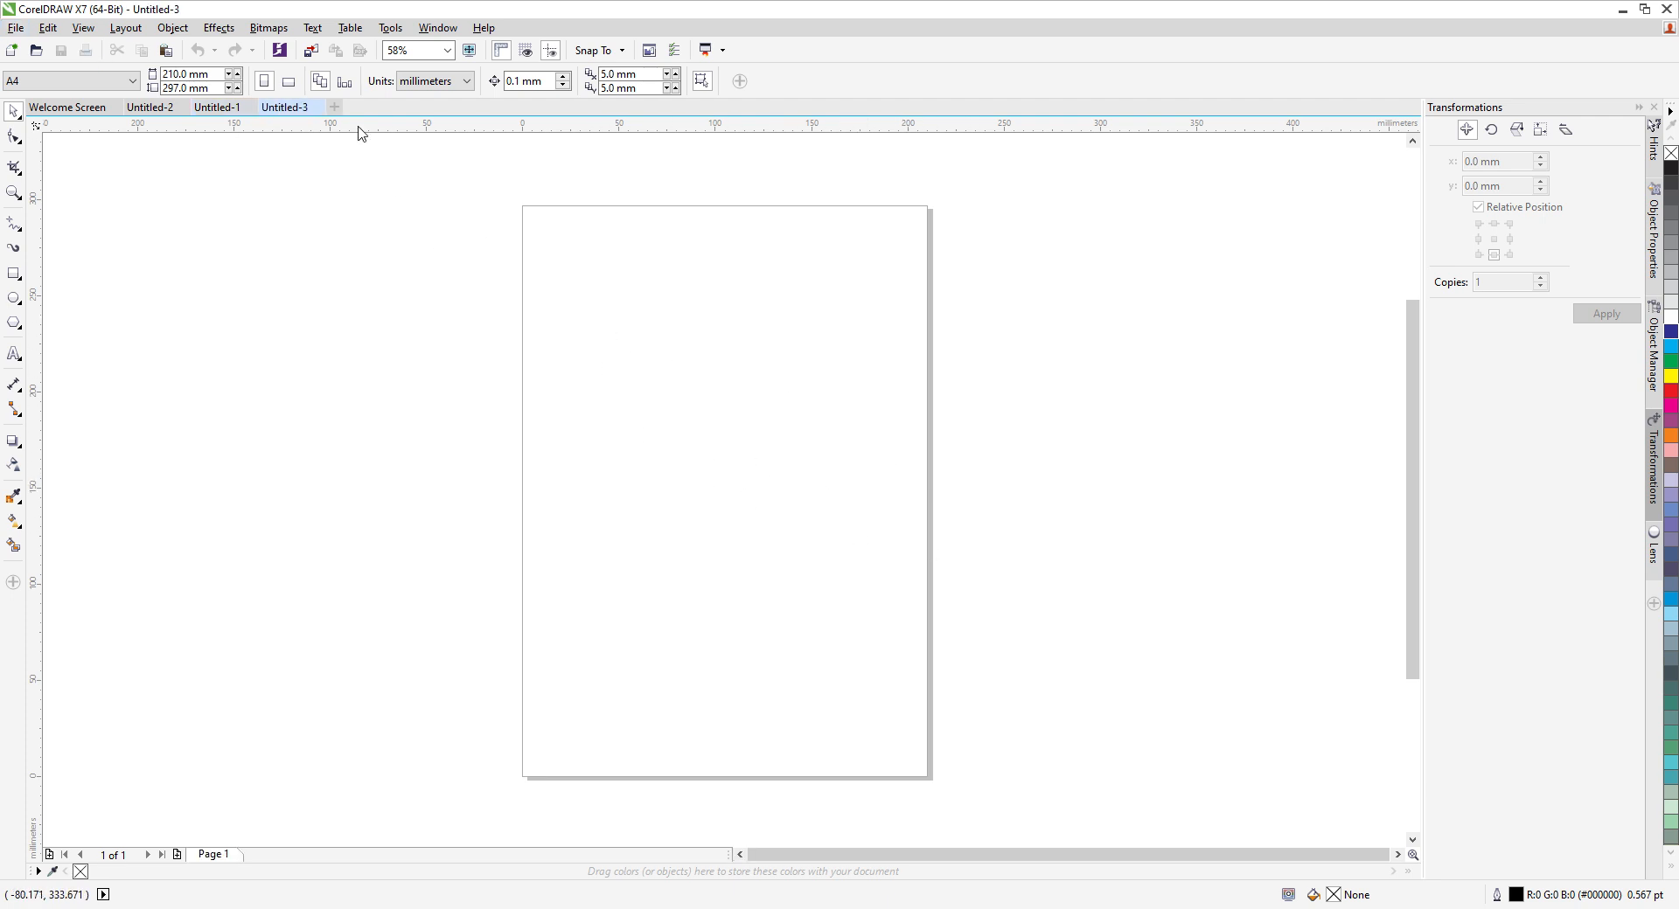
left_click(318, 107)
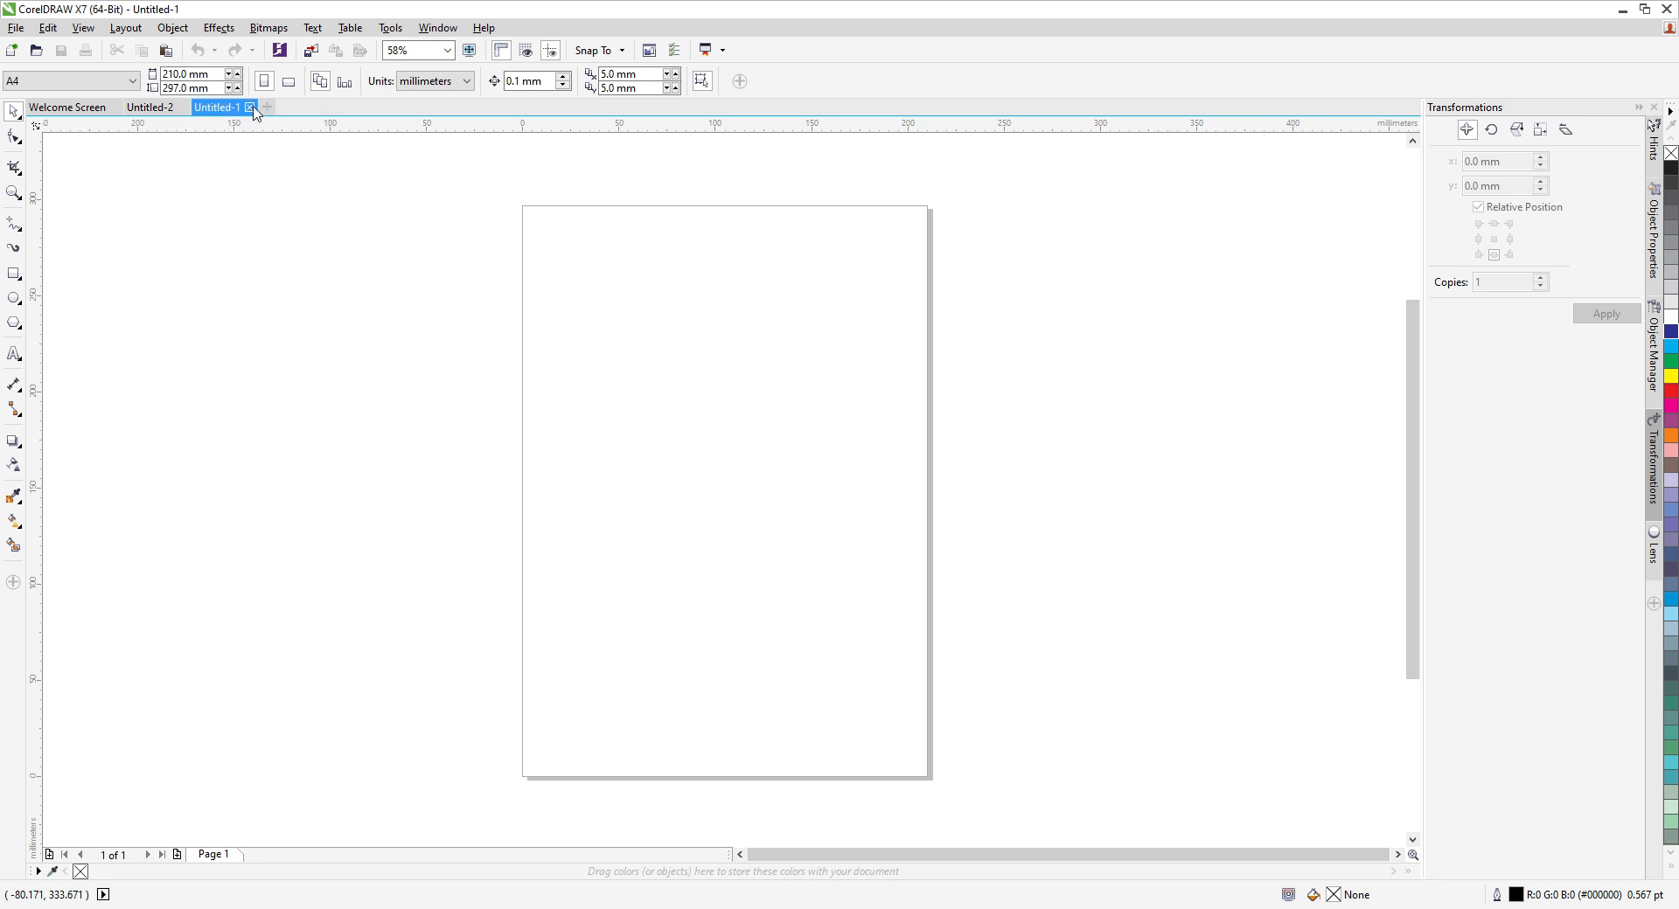
left_click(250, 107)
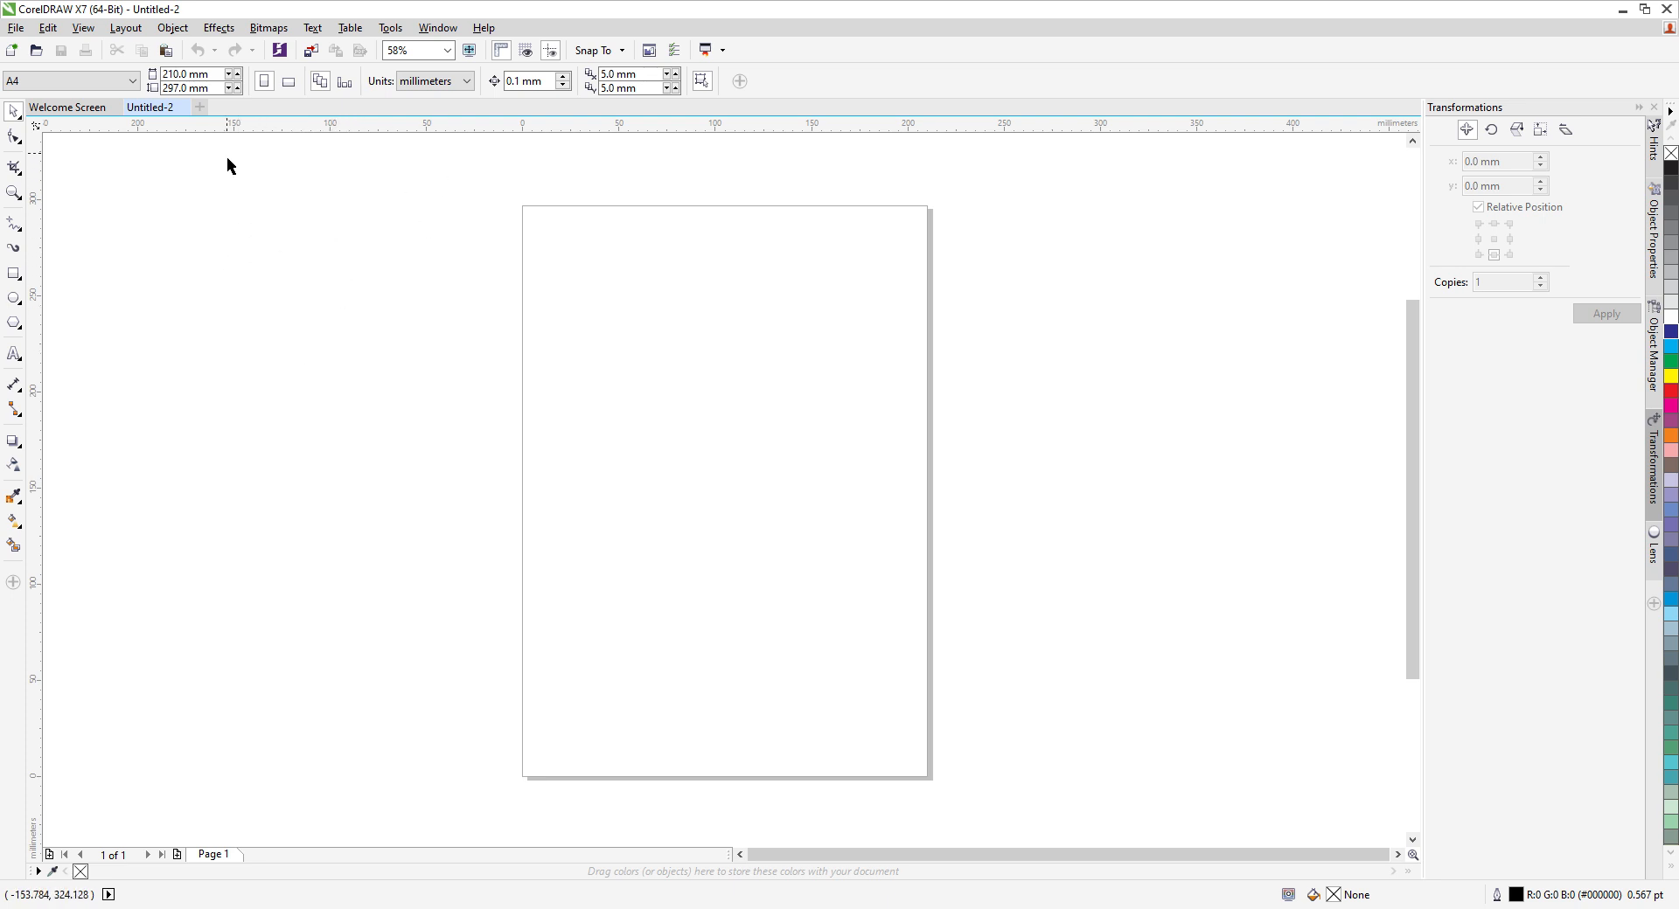
- Set the document units to centimeters and the page size to 50 cm wide by 100 cm high
left_click(466, 82)
left_click(432, 266)
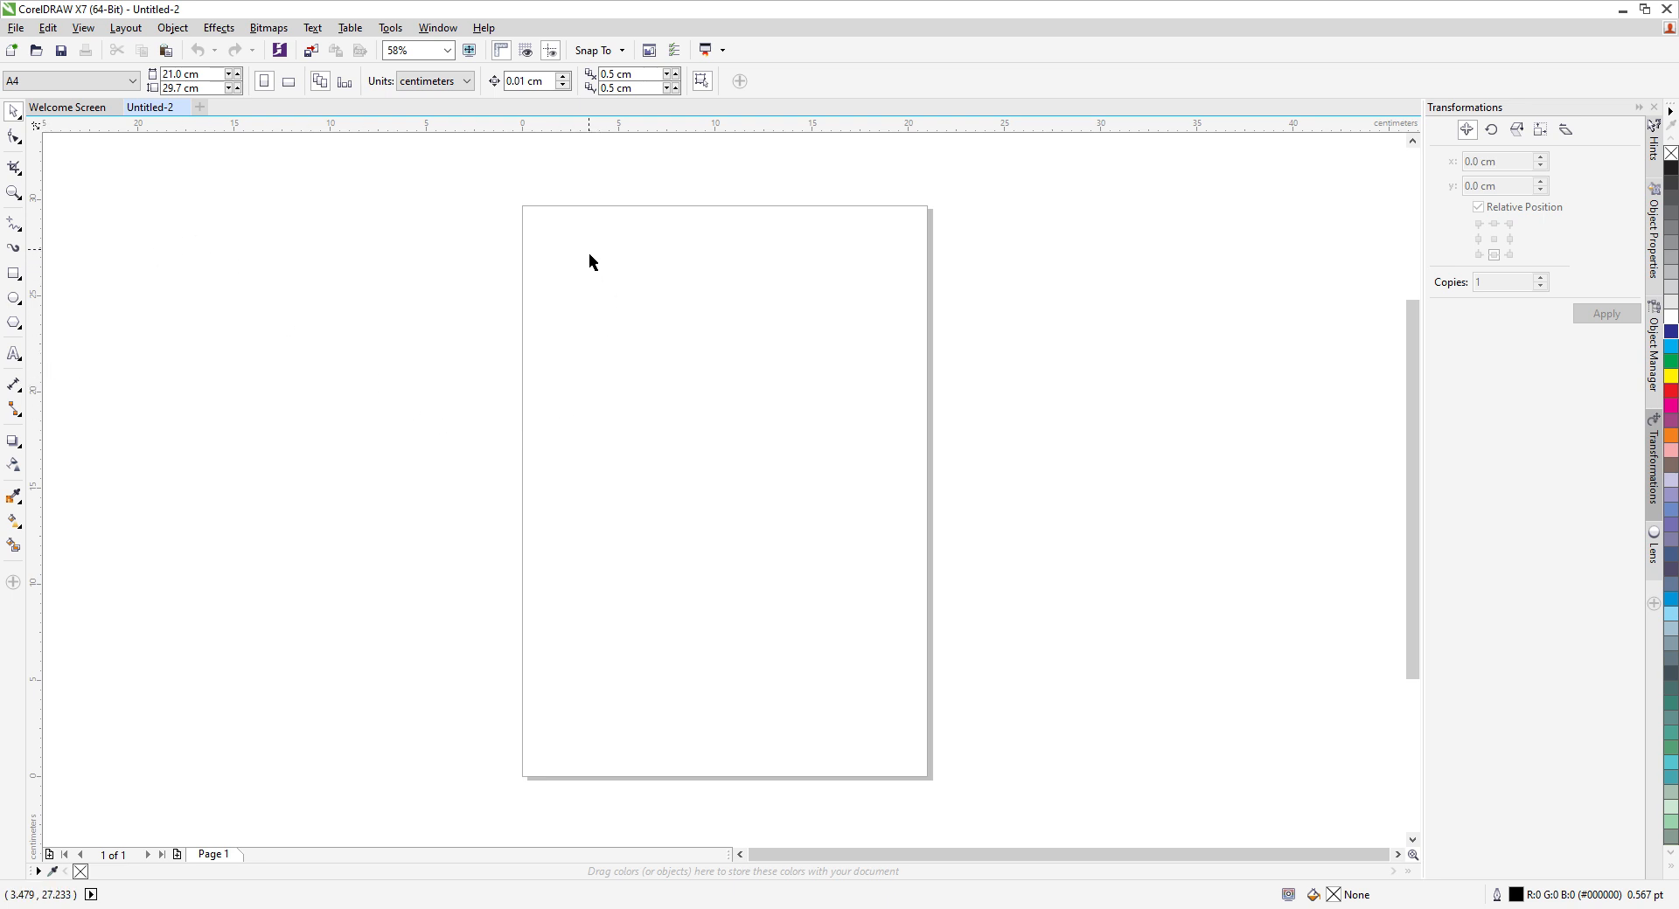
left_click(191, 77)
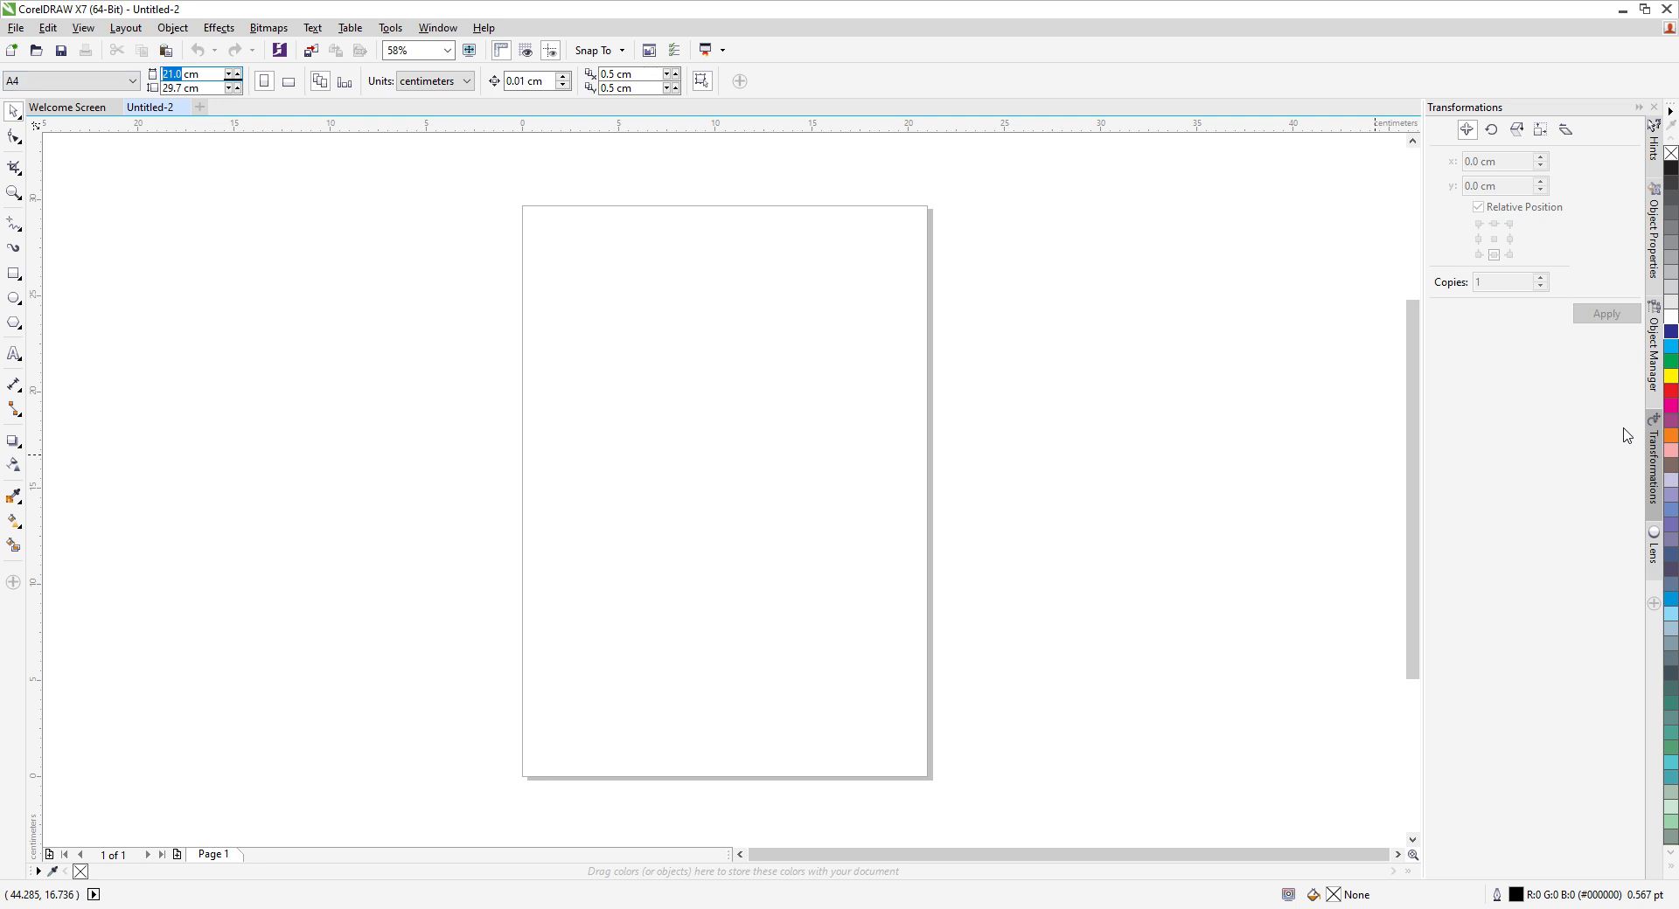
type("50")
left_click(193, 93)
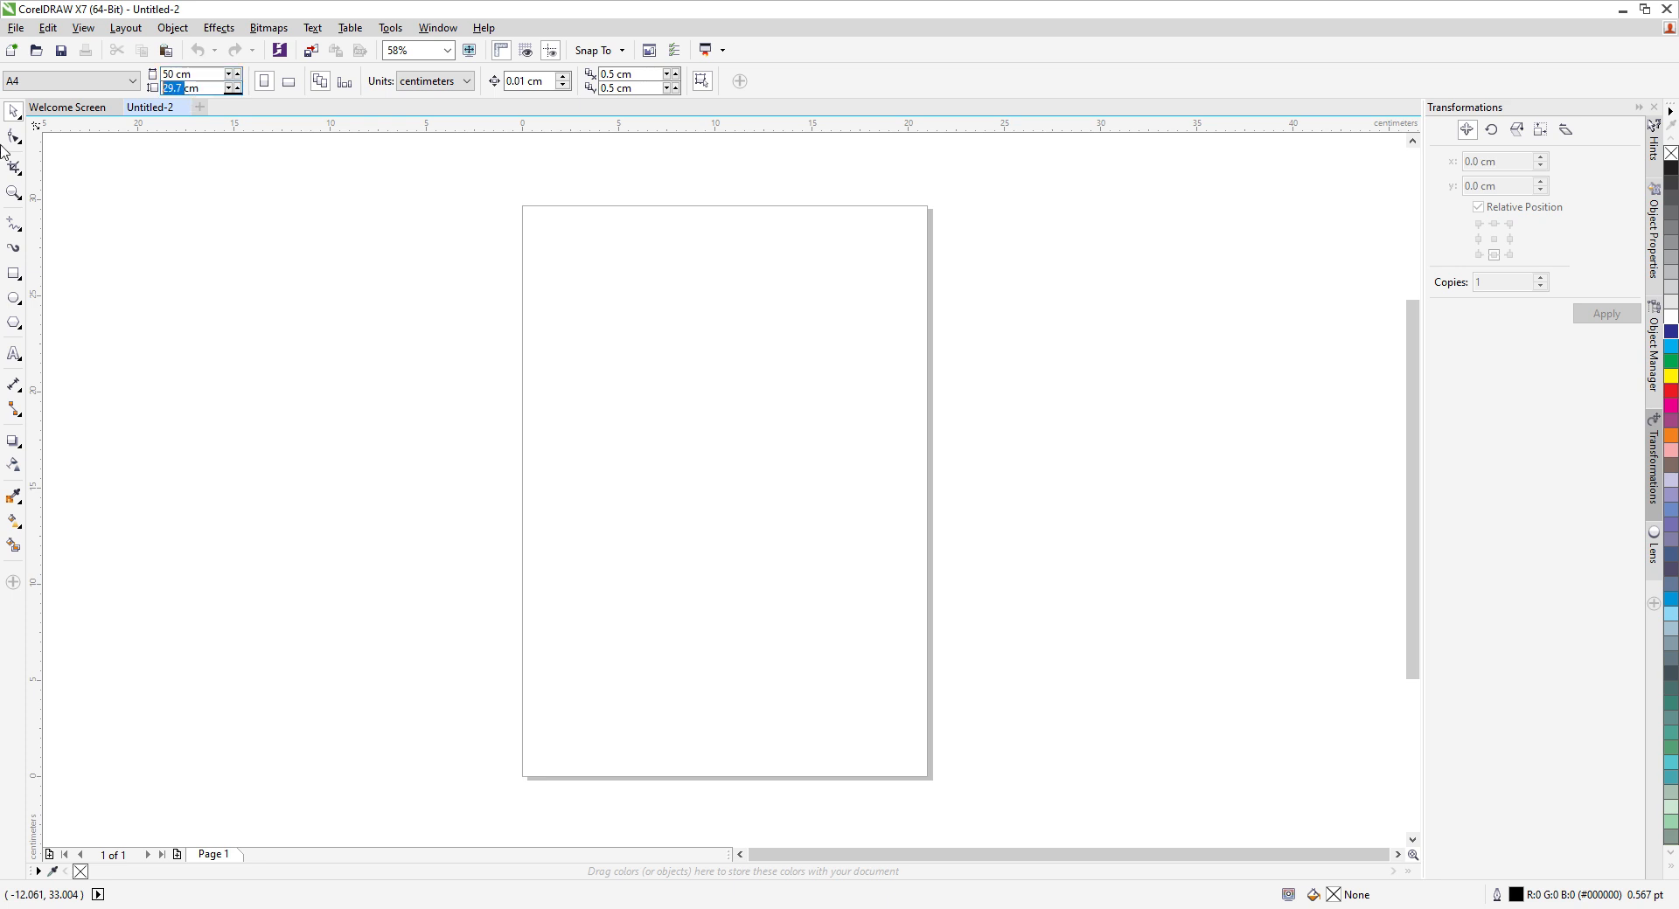
type("100cm")
key("Return")
scroll(502, 381, "down", 3)
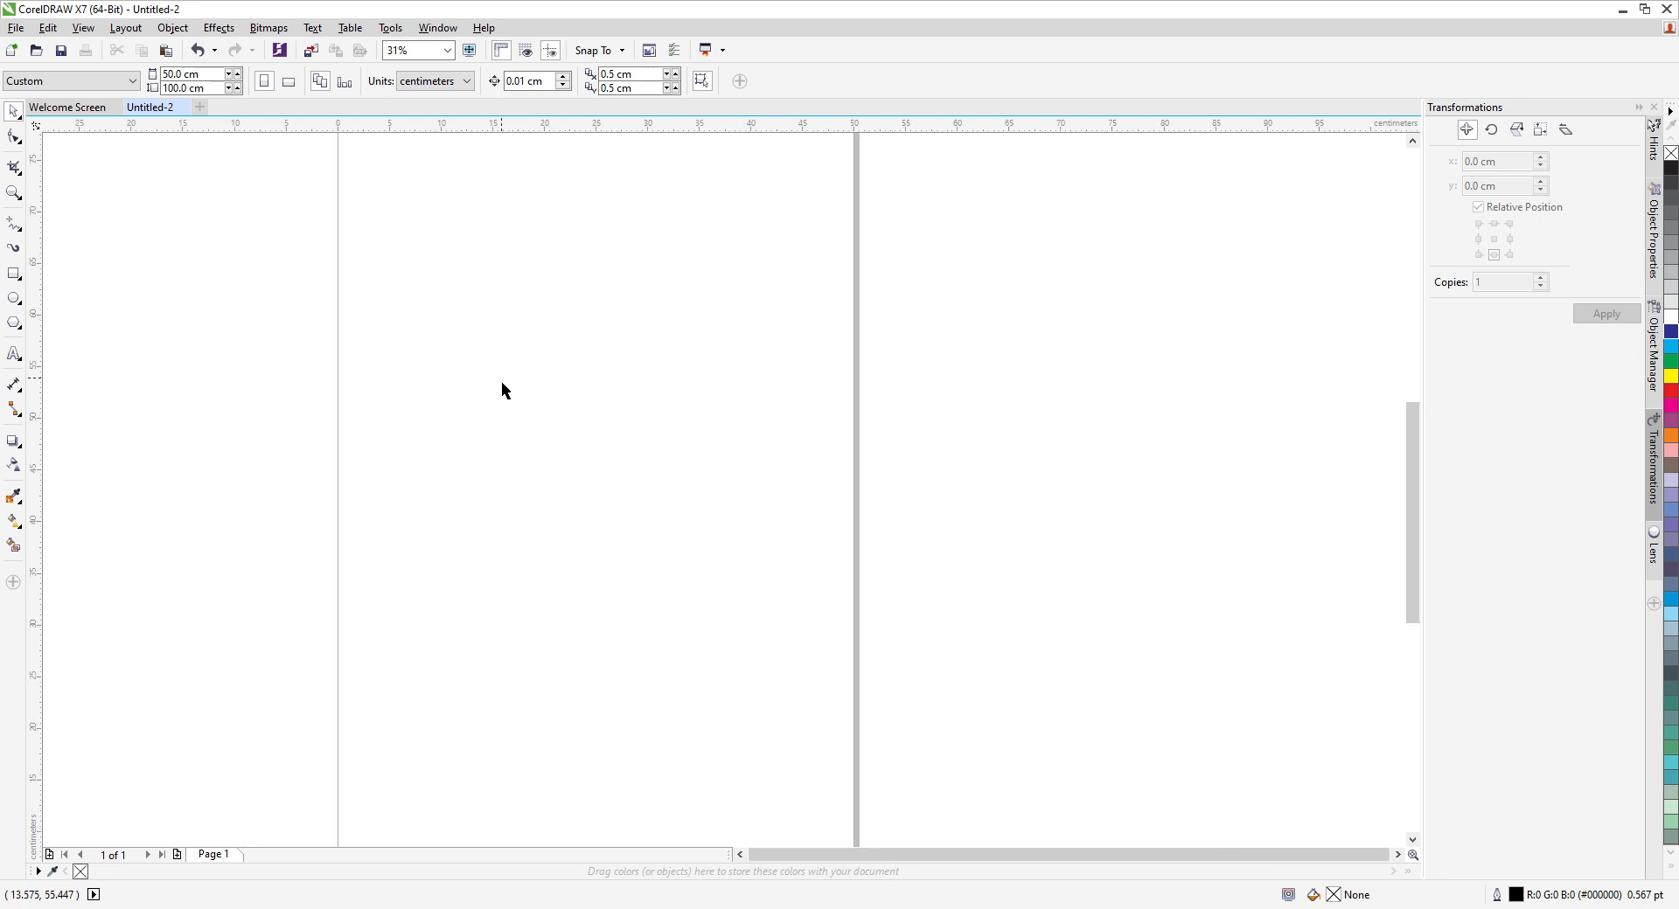
scroll(613, 406, "down", 1)
left_click_drag(621, 409, 761, 475)
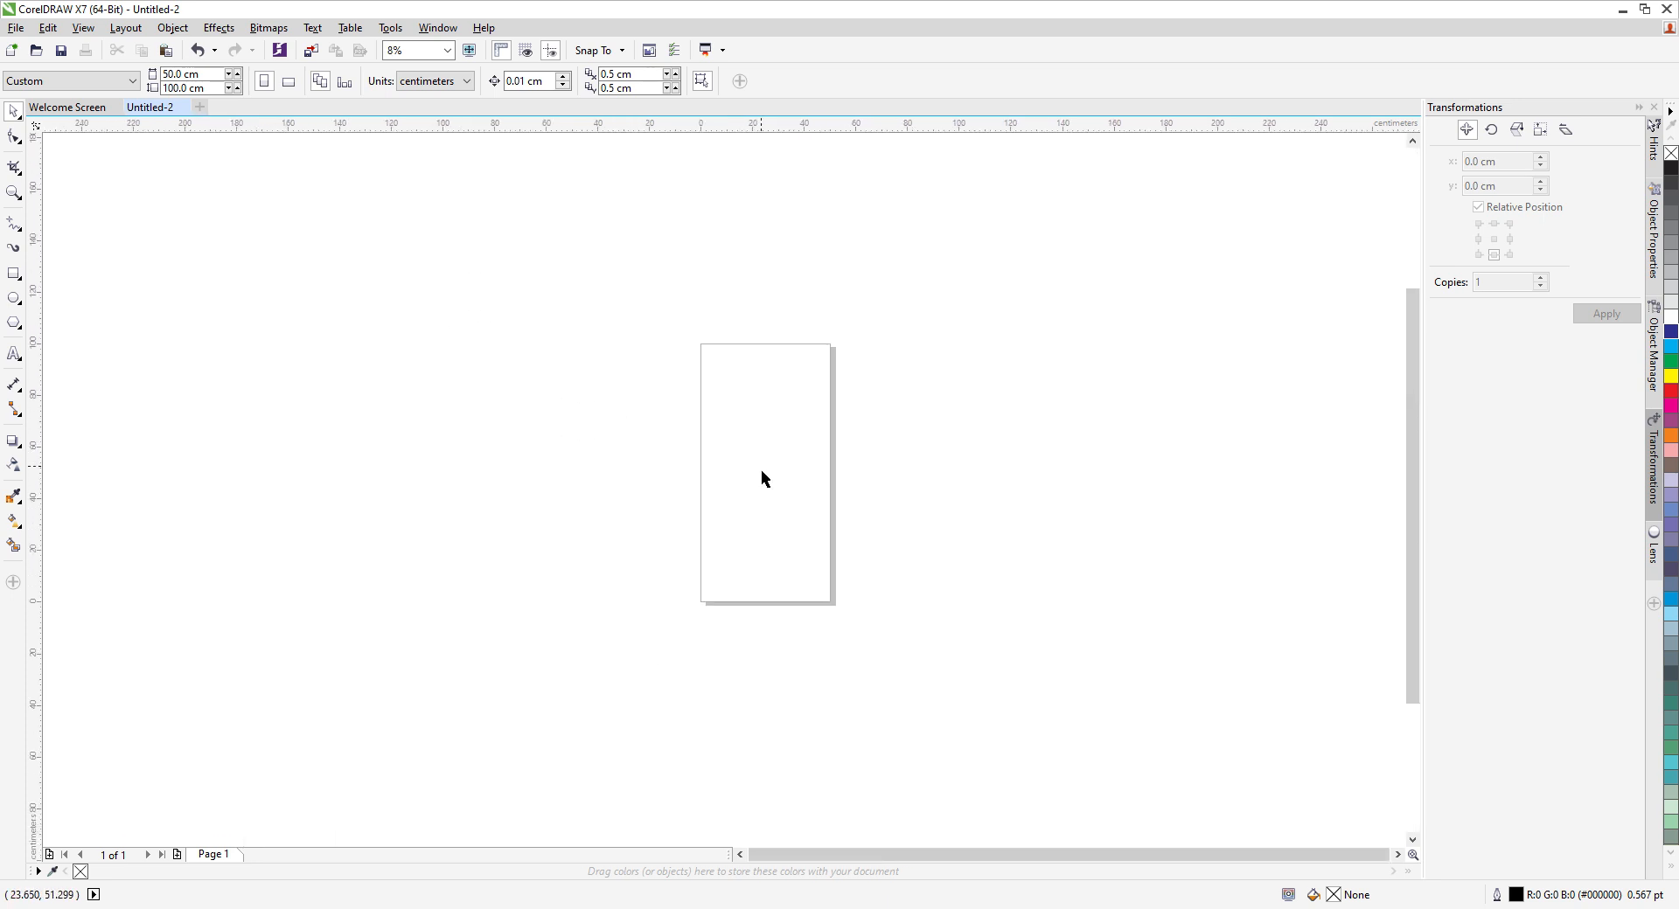
scroll(760, 472, "up", 2)
scroll(714, 404, "down", 2)
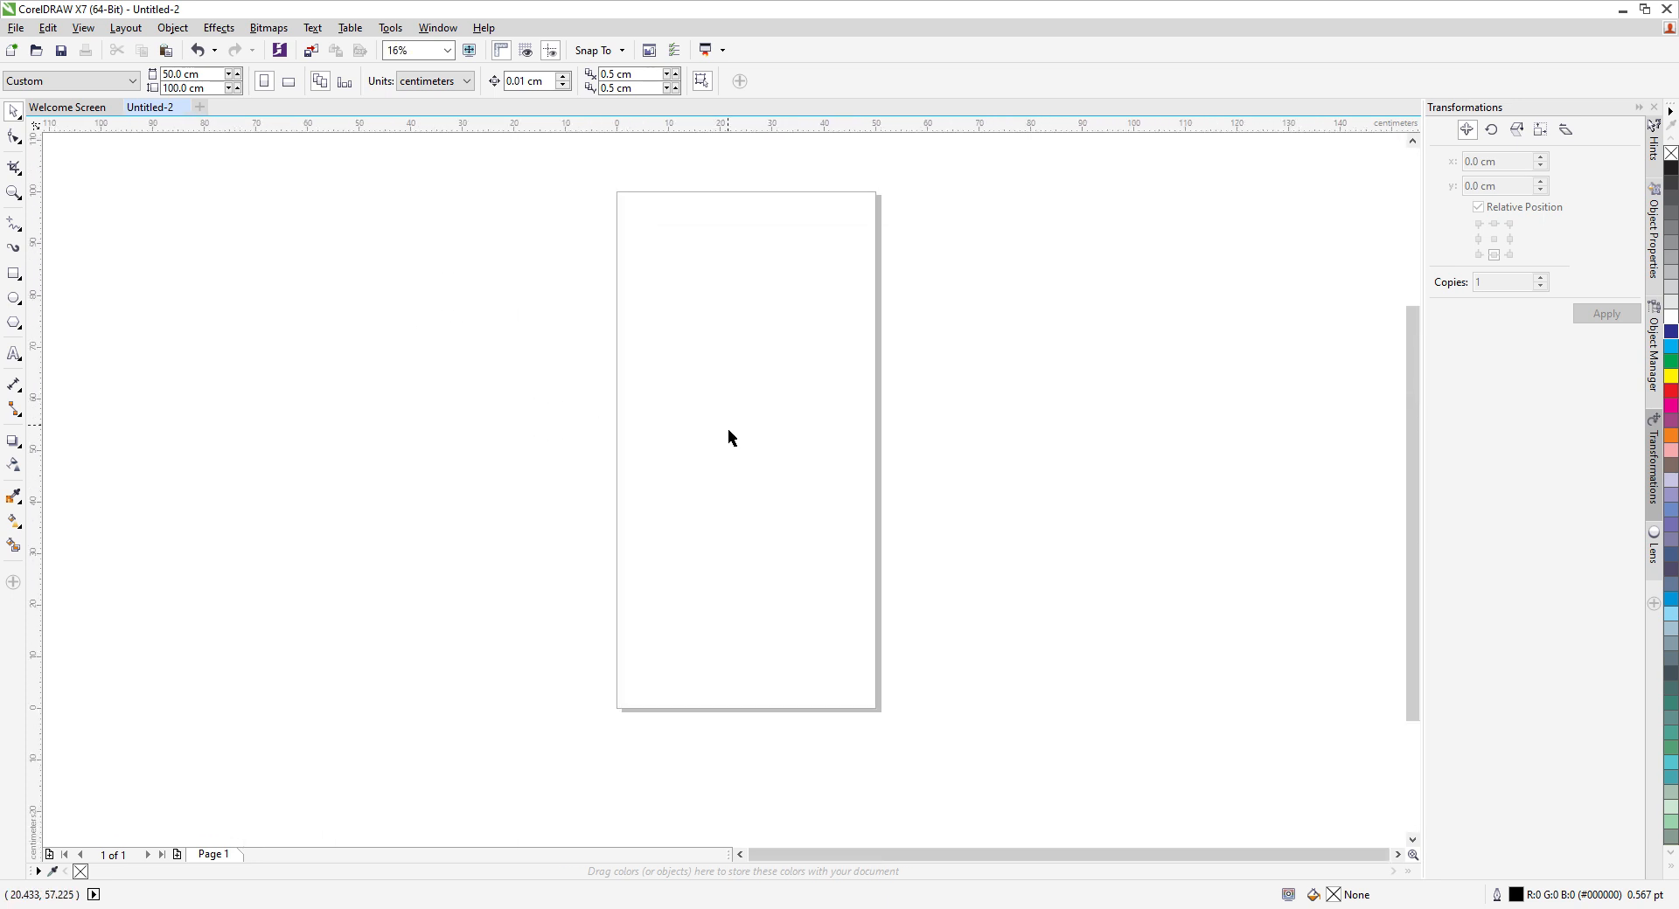
- Toggle the page between landscape and portrait orientation, ending with landscape
left_click(289, 82)
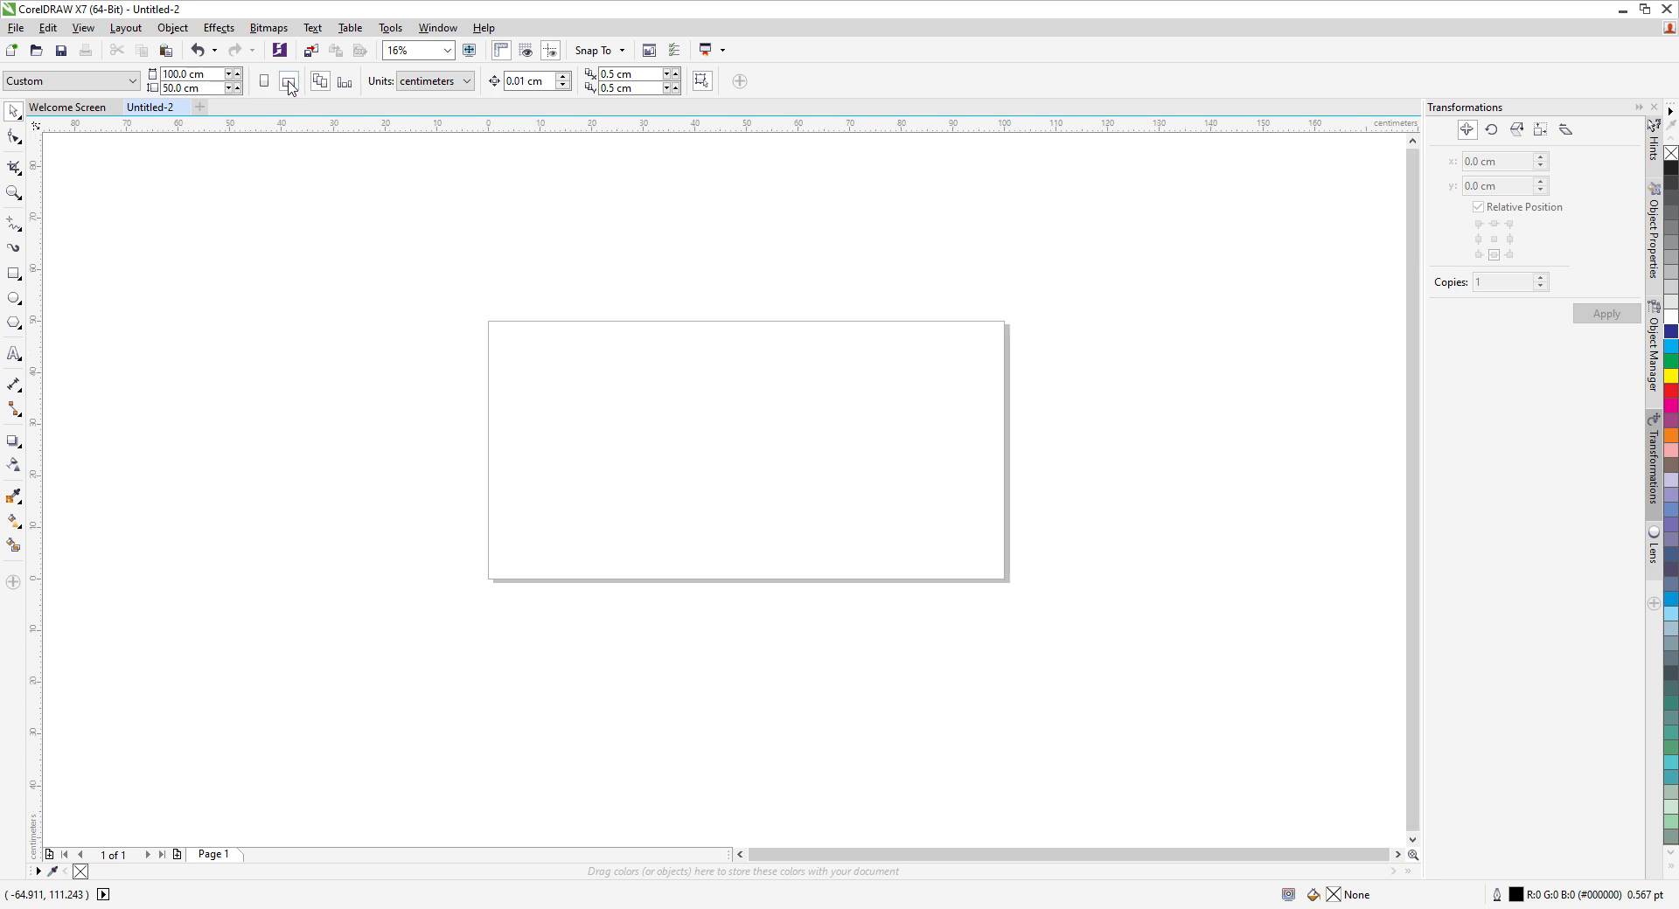
left_click(262, 82)
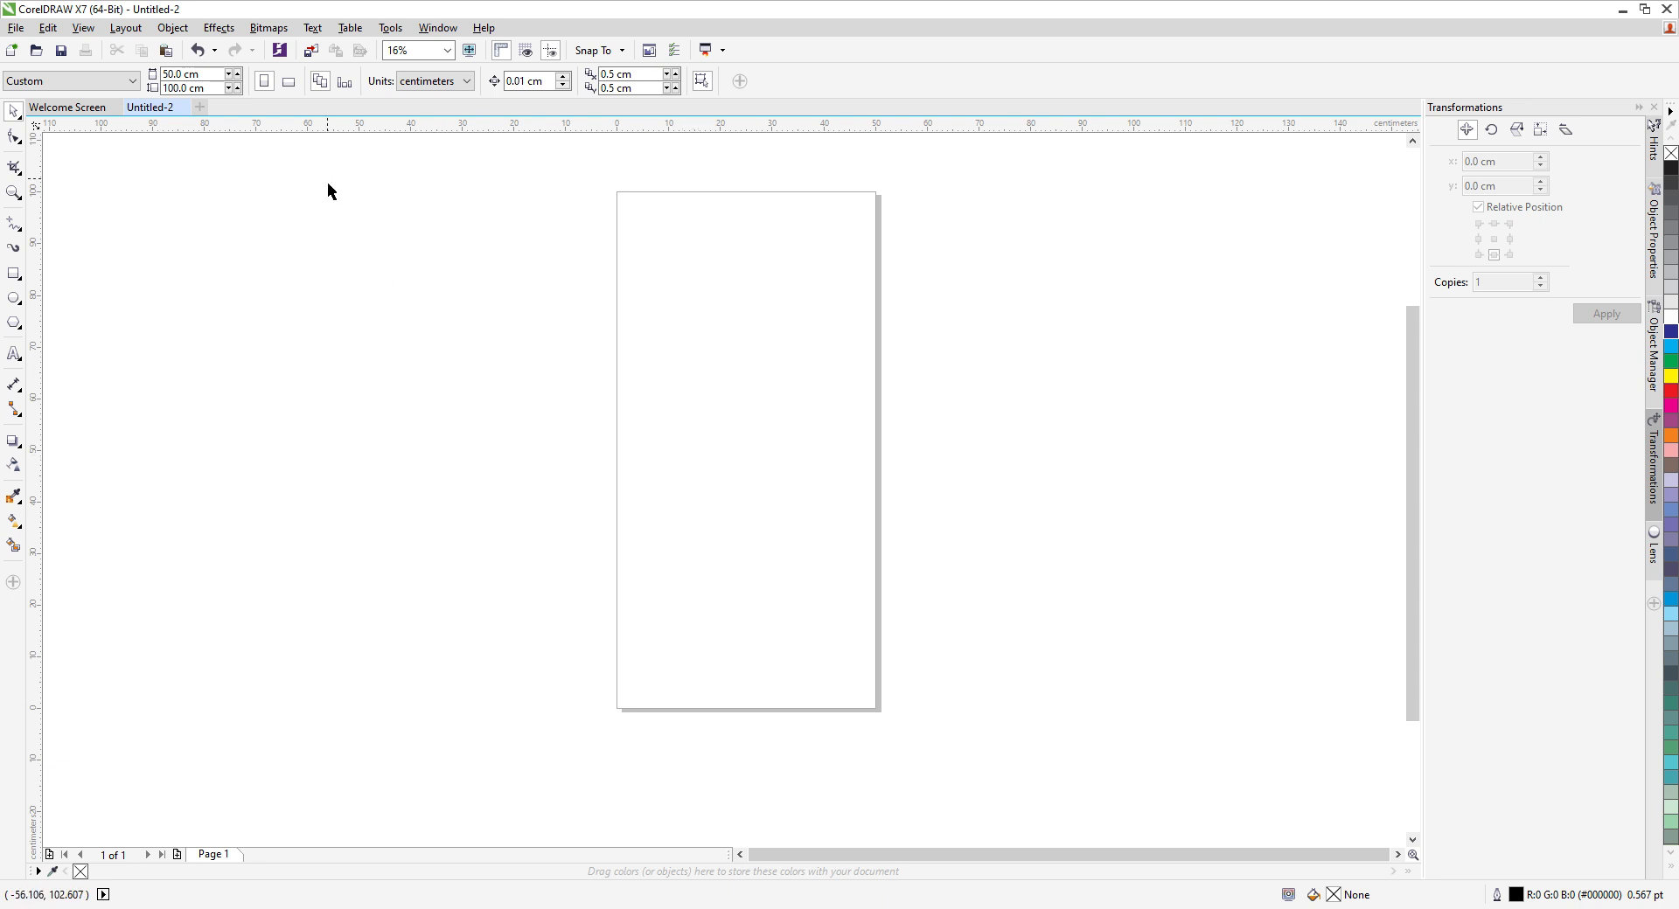
left_click(290, 83)
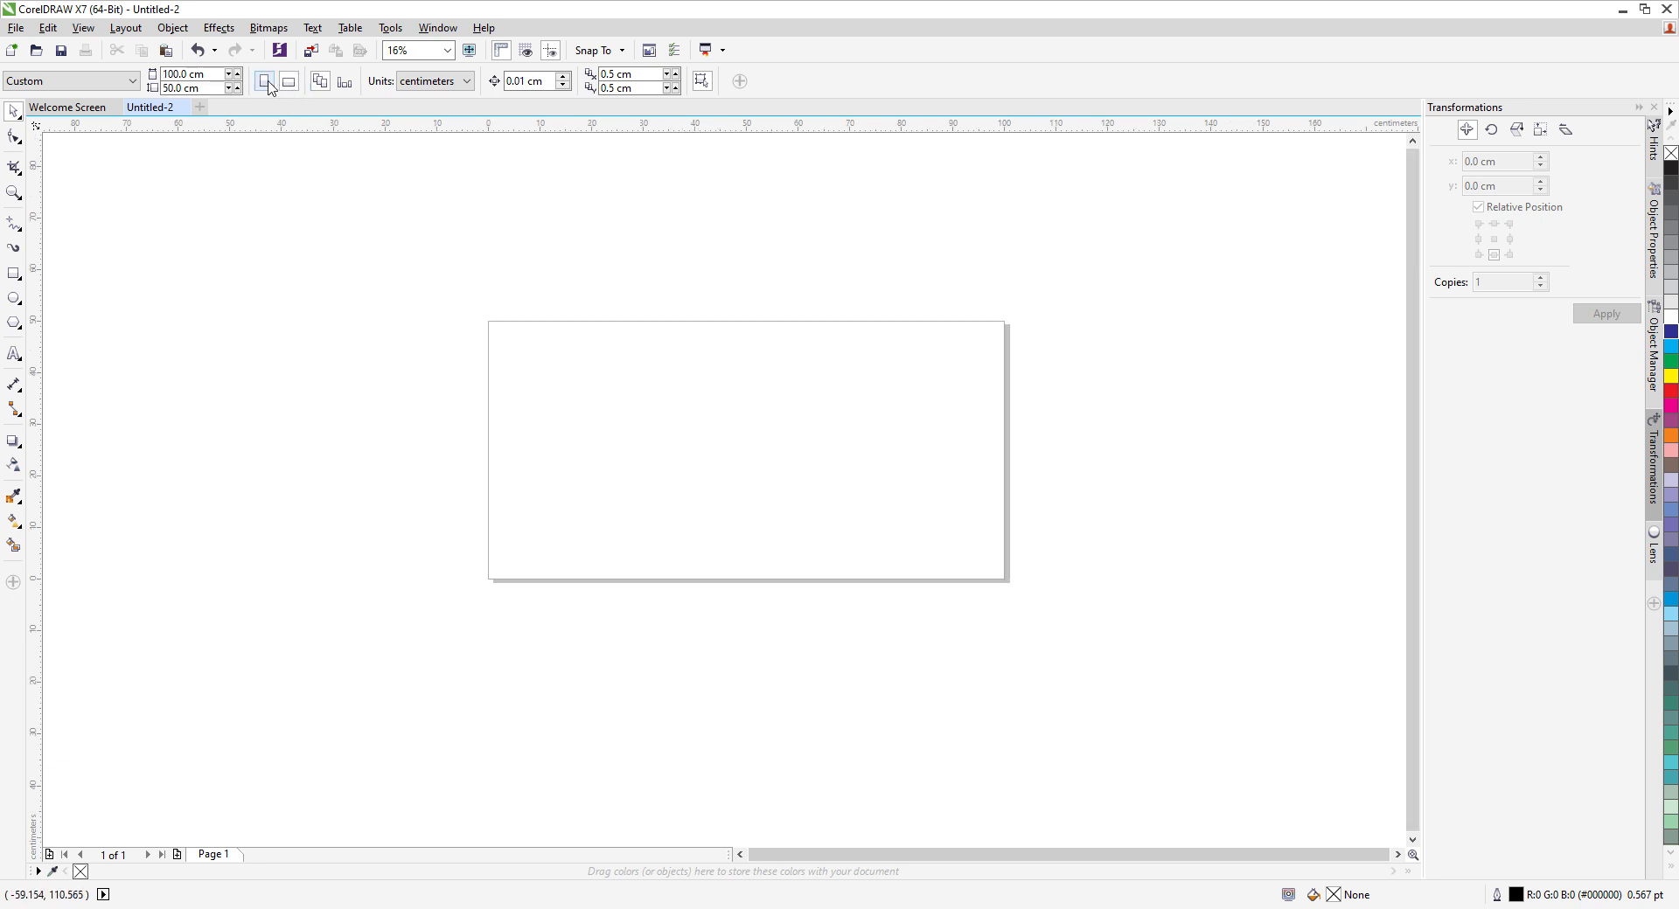
left_click(262, 84)
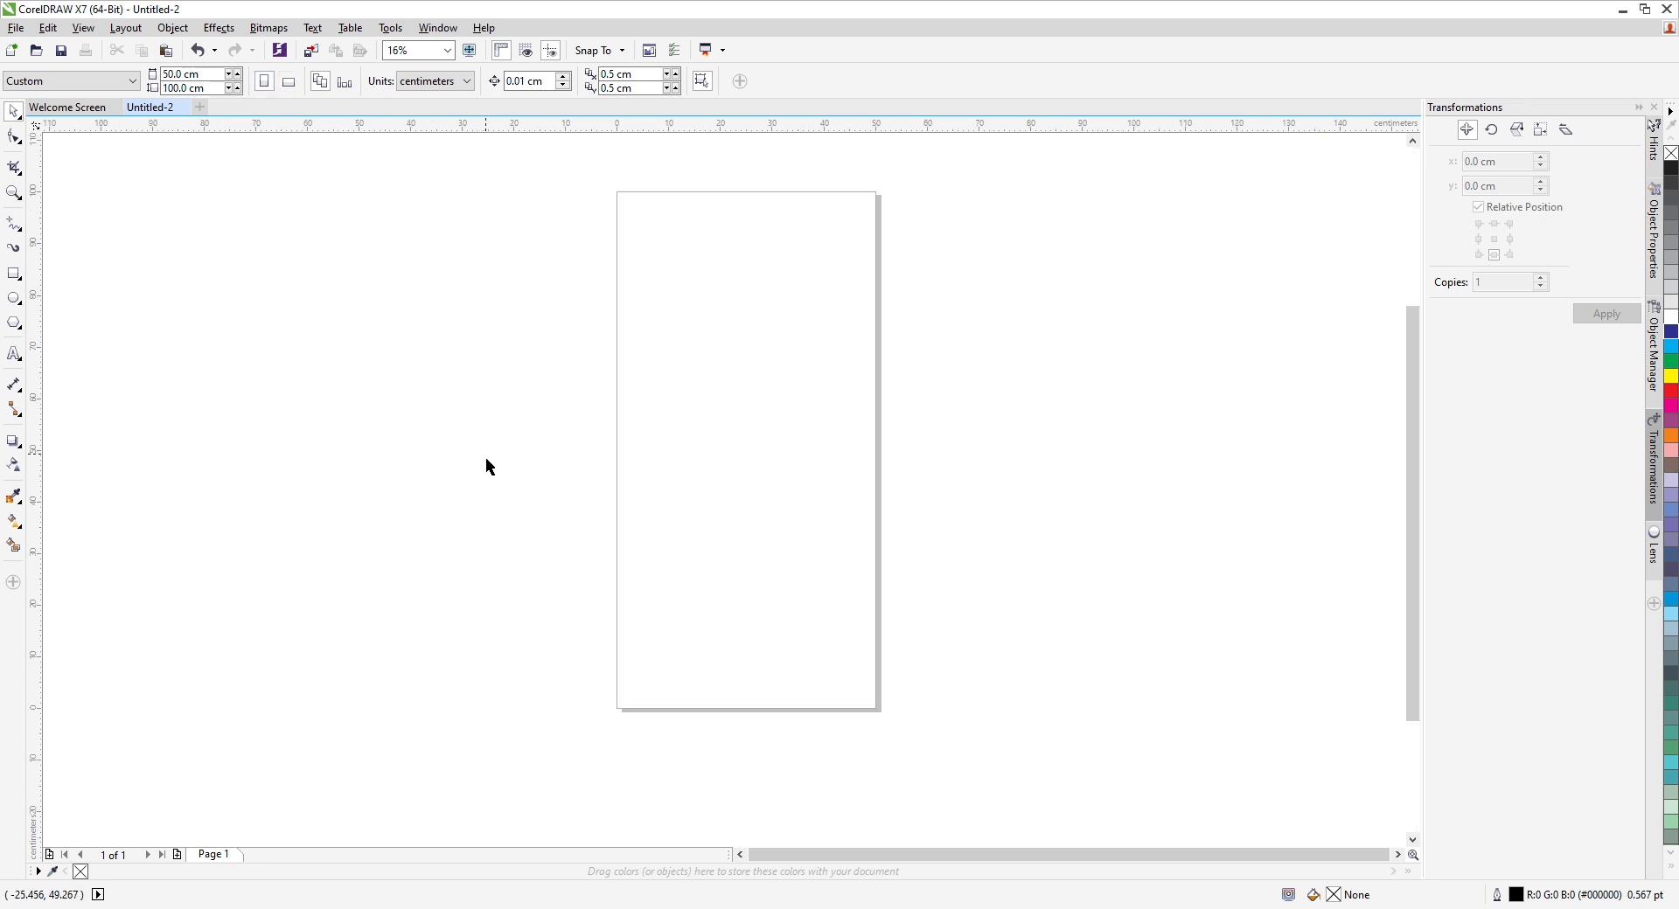
left_click(289, 83)
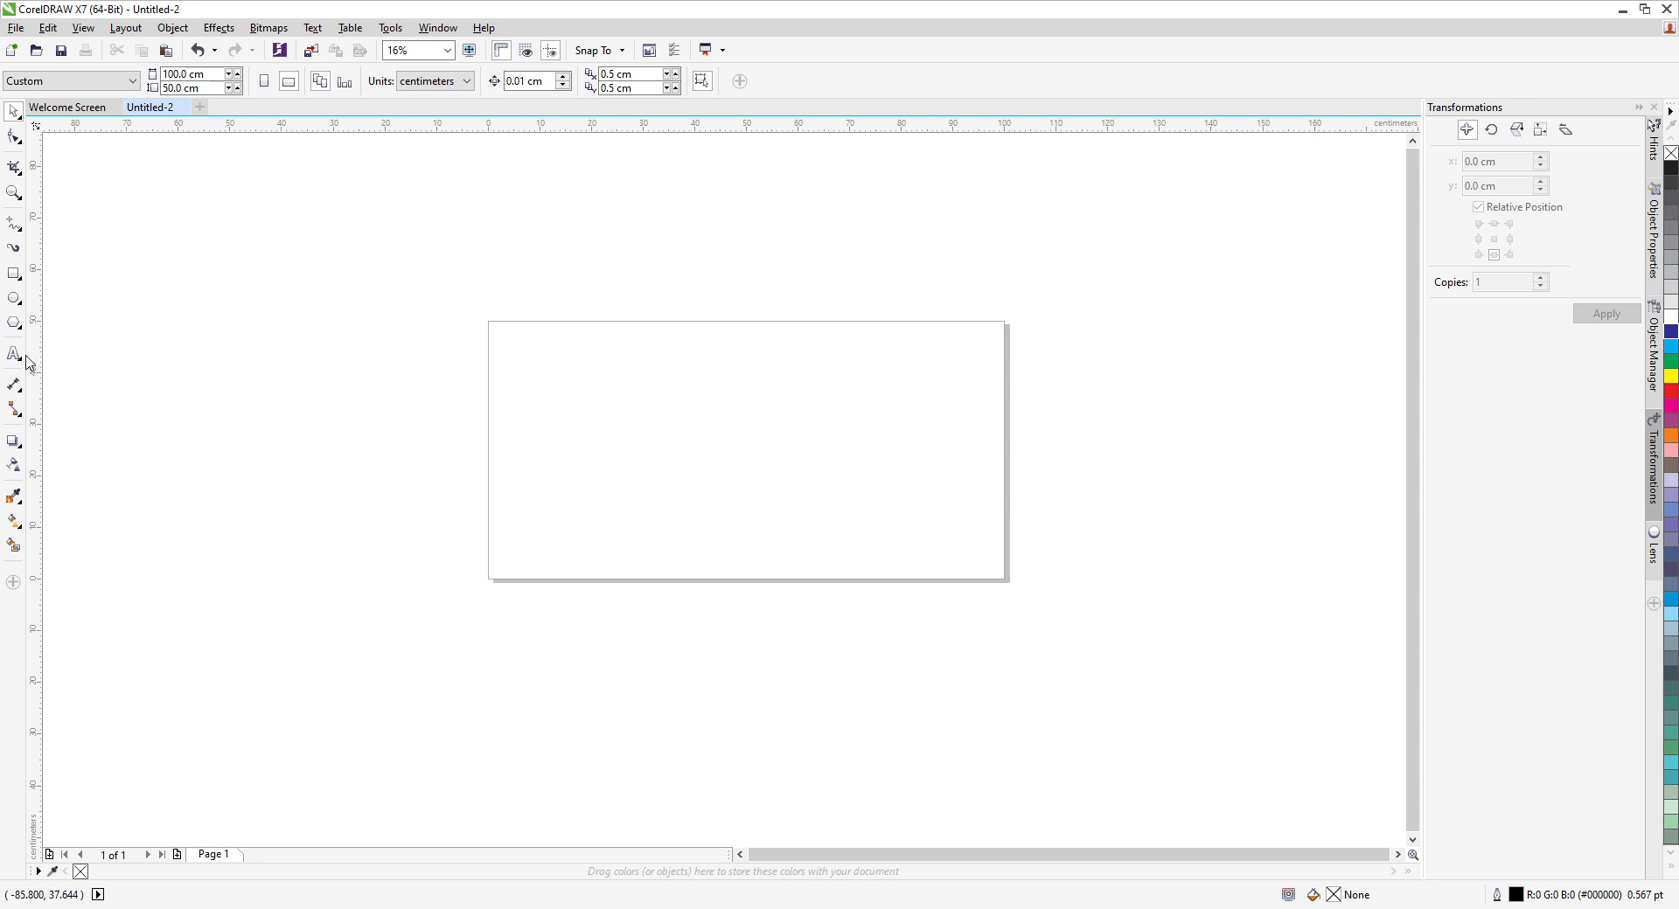
- Draw two rectangles about 14 × 15 cm and 16 × 14 cm side by side, and a pentagon about 20 × 19 cm below them
left_click(15, 278)
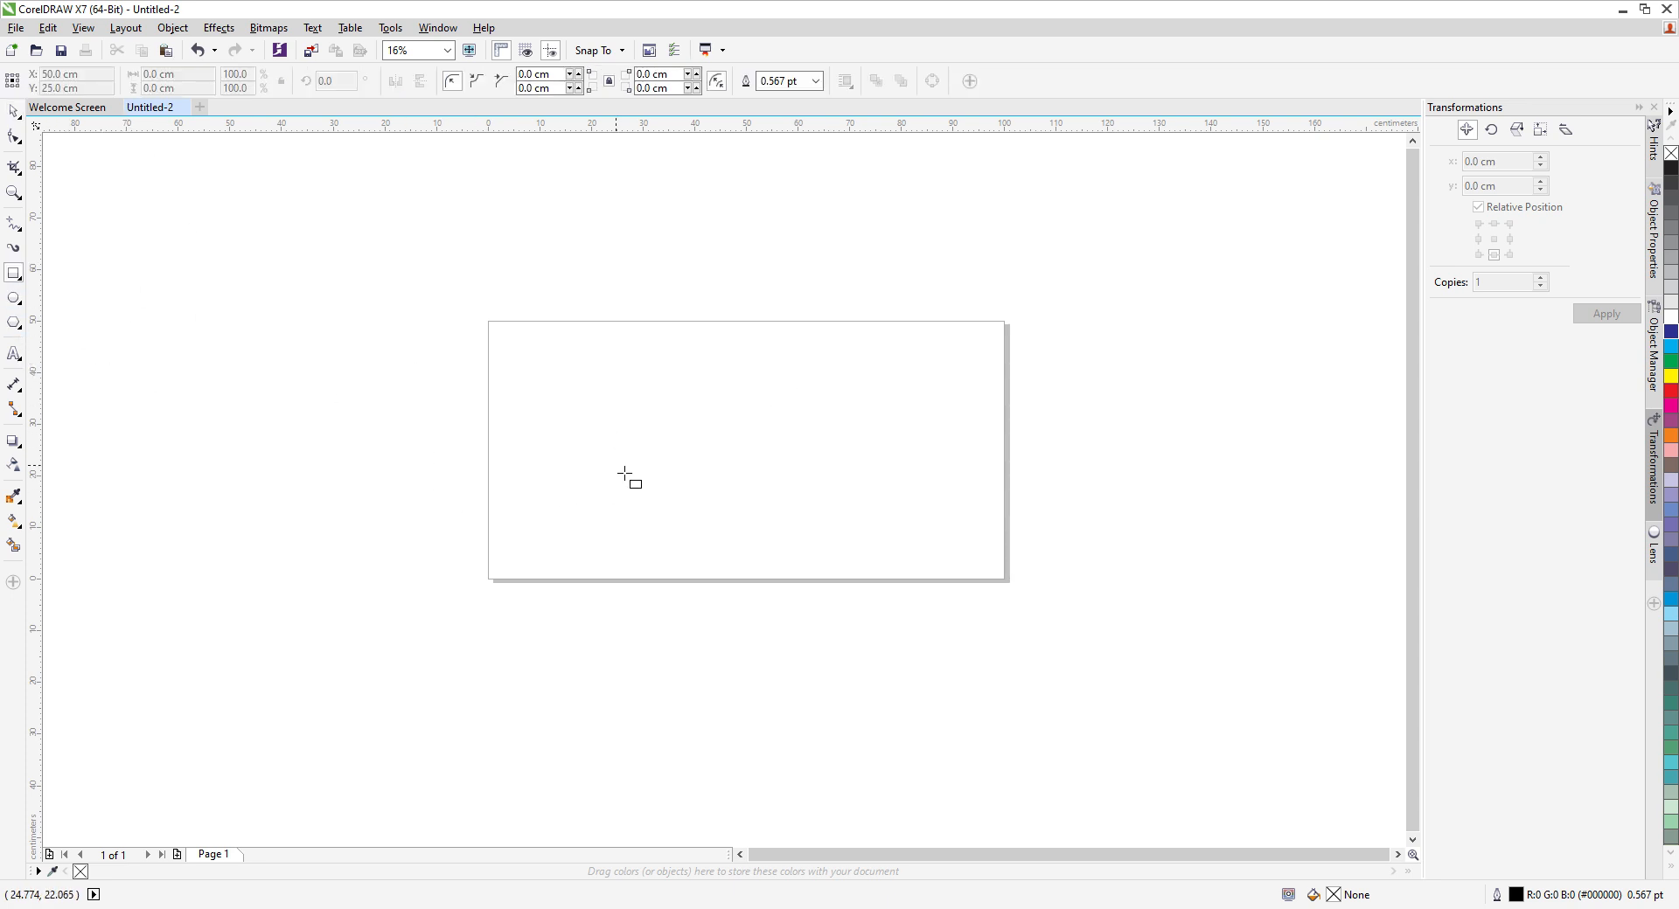
left_click_drag(609, 393, 683, 473)
left_click_drag(800, 393, 883, 468)
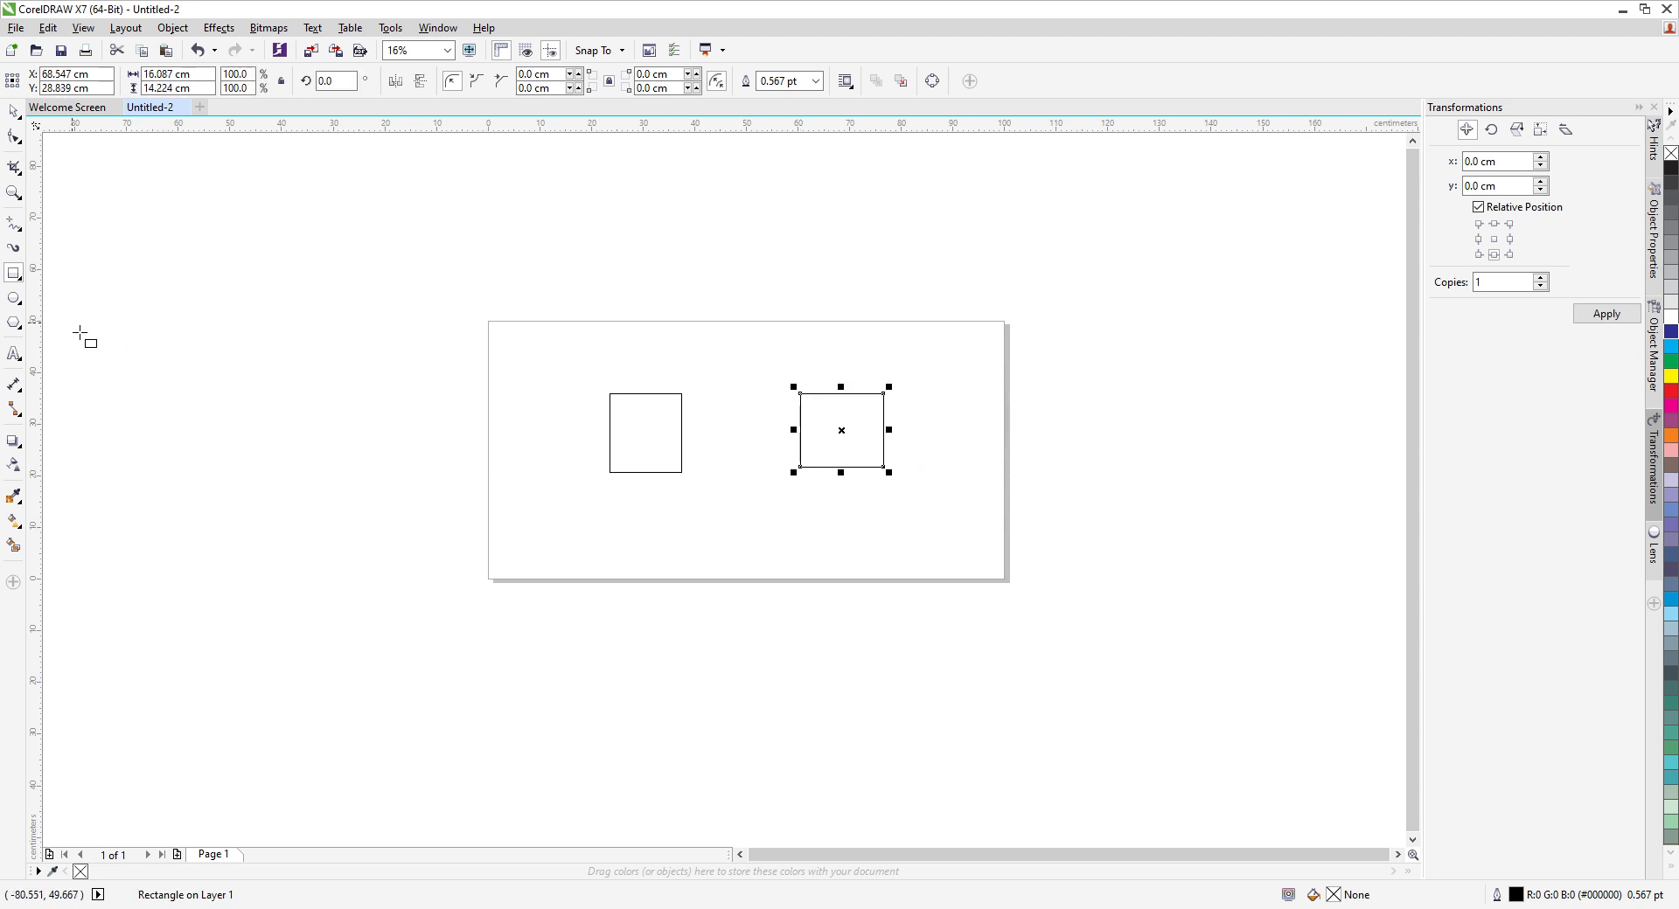
left_click(14, 323)
left_click_drag(708, 521, 825, 632)
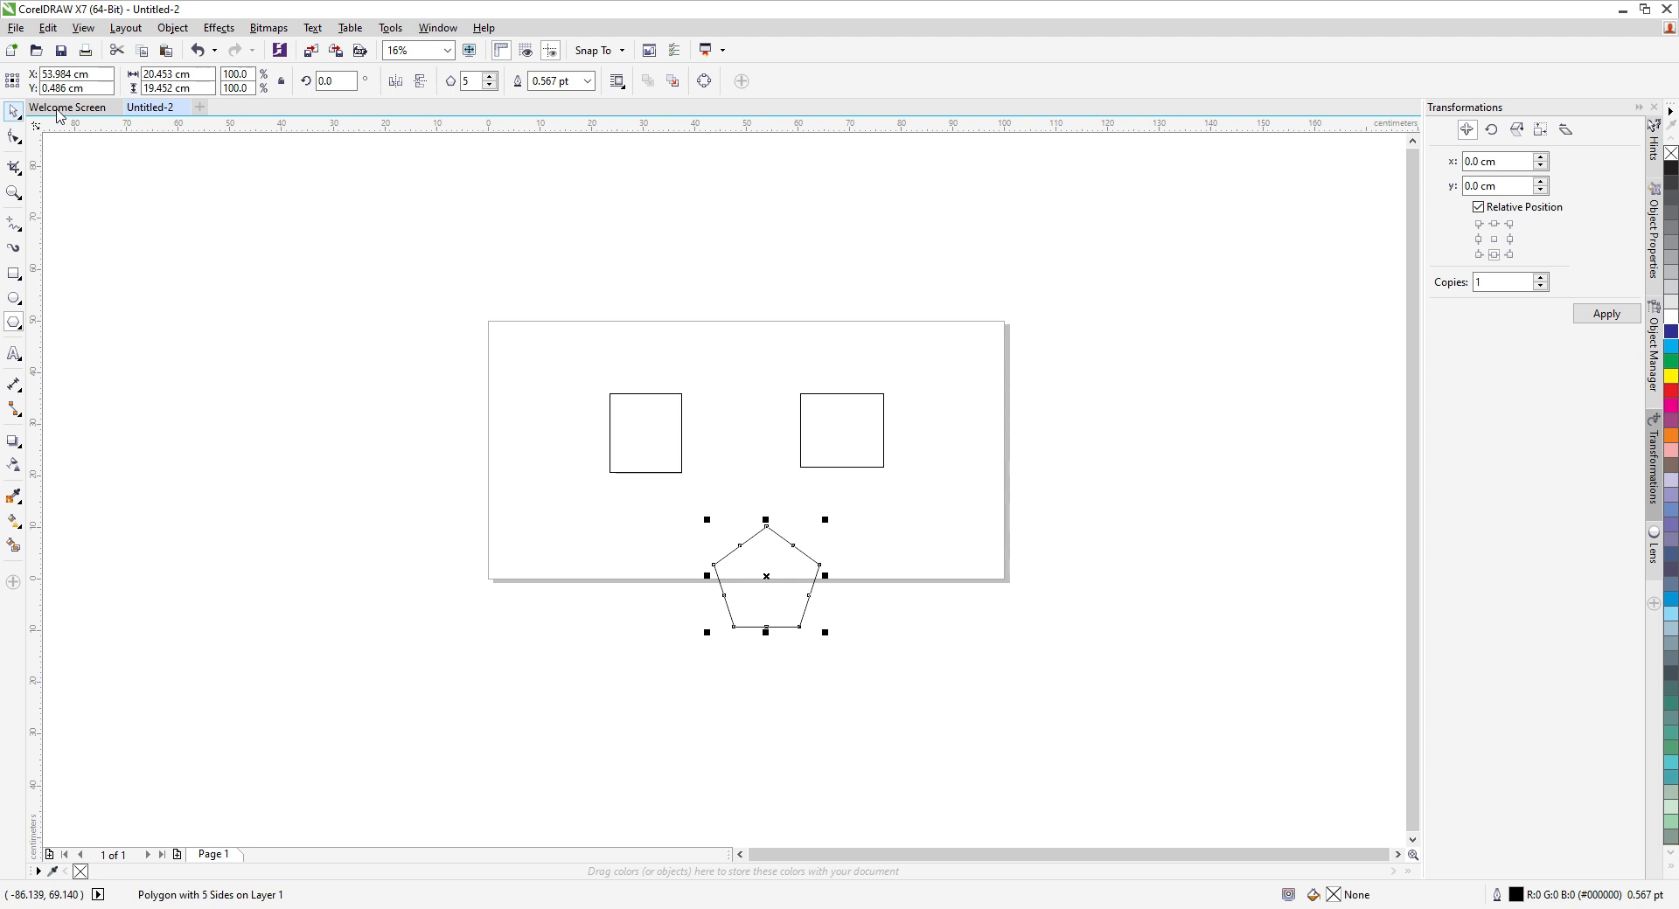
- Move the left rectangle up toward the other rectangle and enlarge it proportionally to about 26 × 29 cm
left_click(652, 437)
left_click(650, 435)
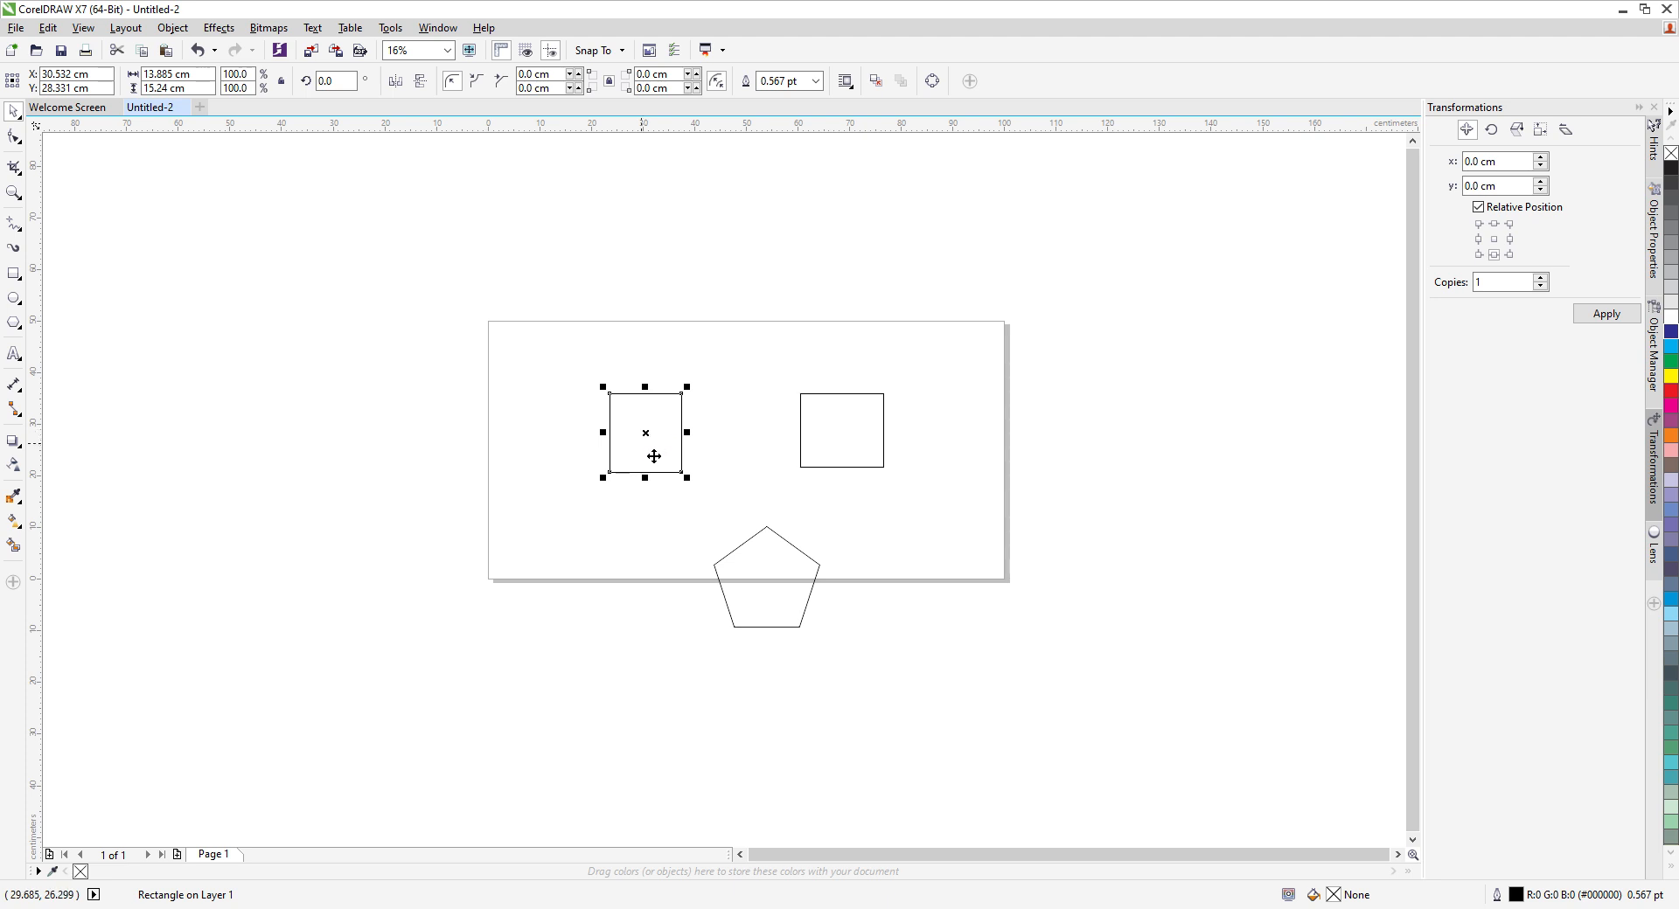
left_click_drag(654, 456, 698, 434)
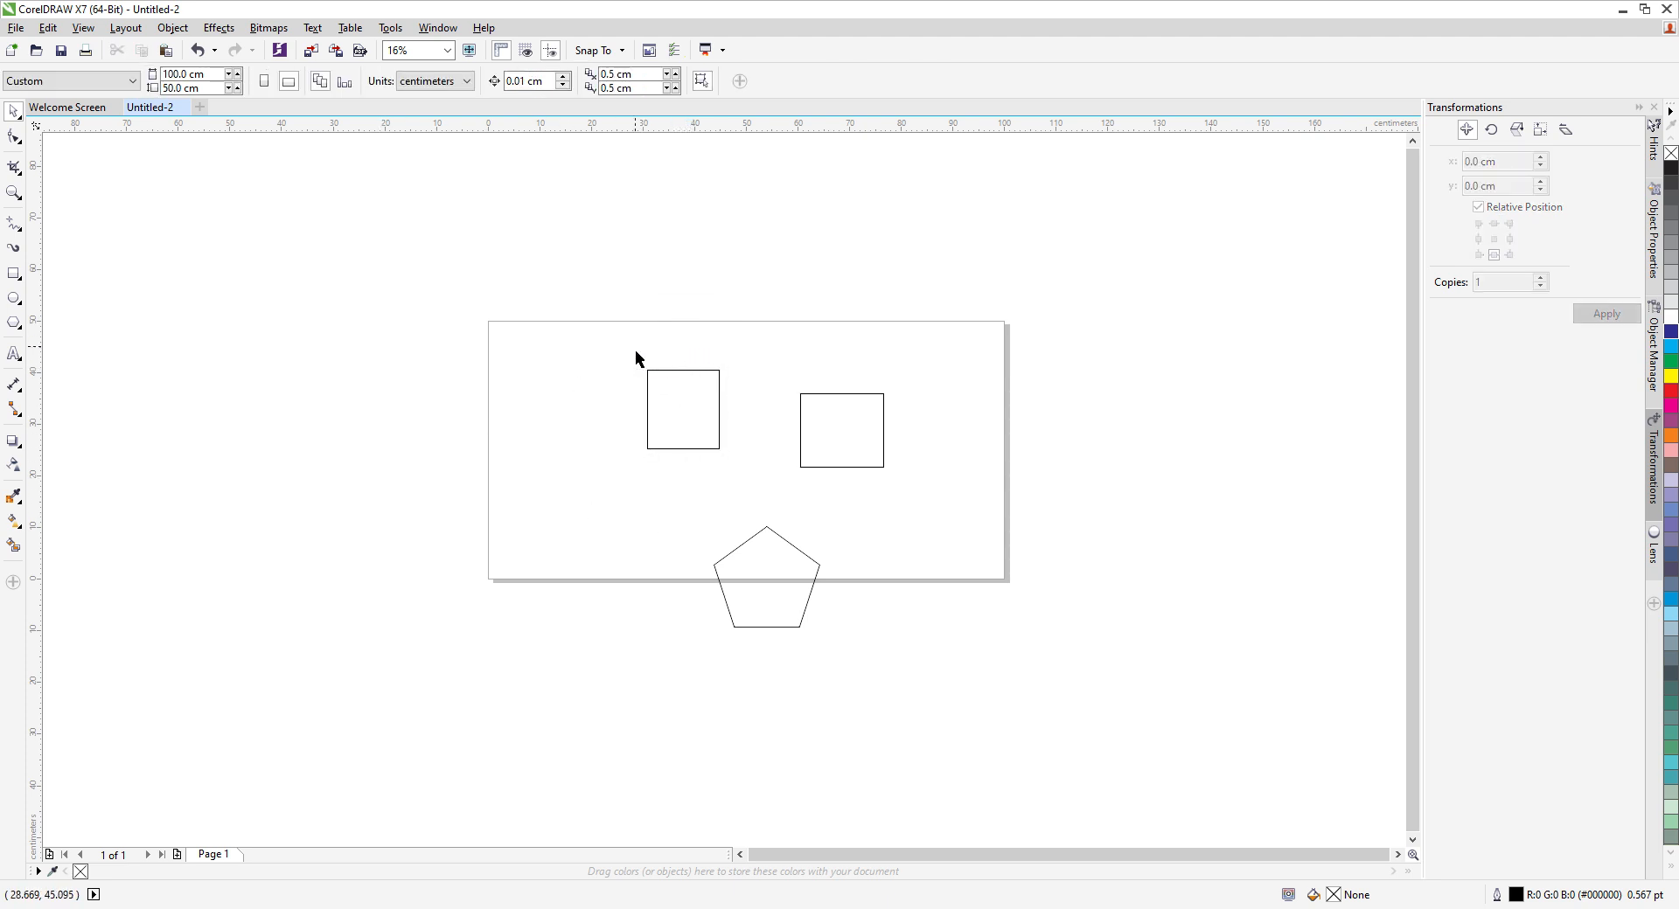
left_click_drag(594, 341, 753, 476)
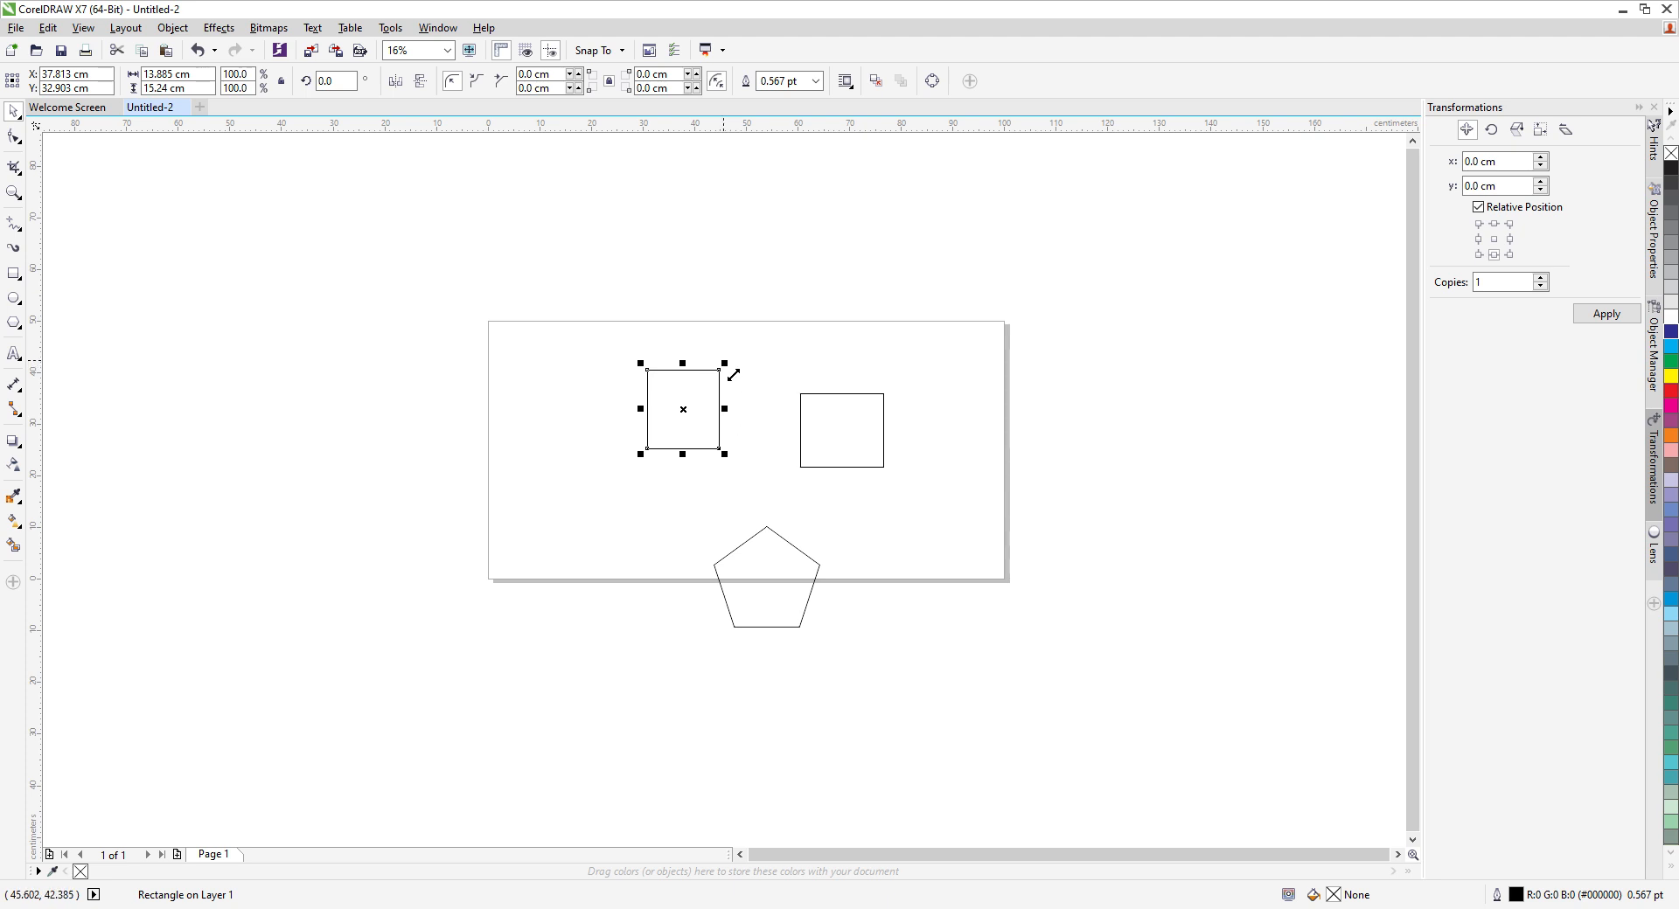
left_click_drag(733, 375, 887, 304)
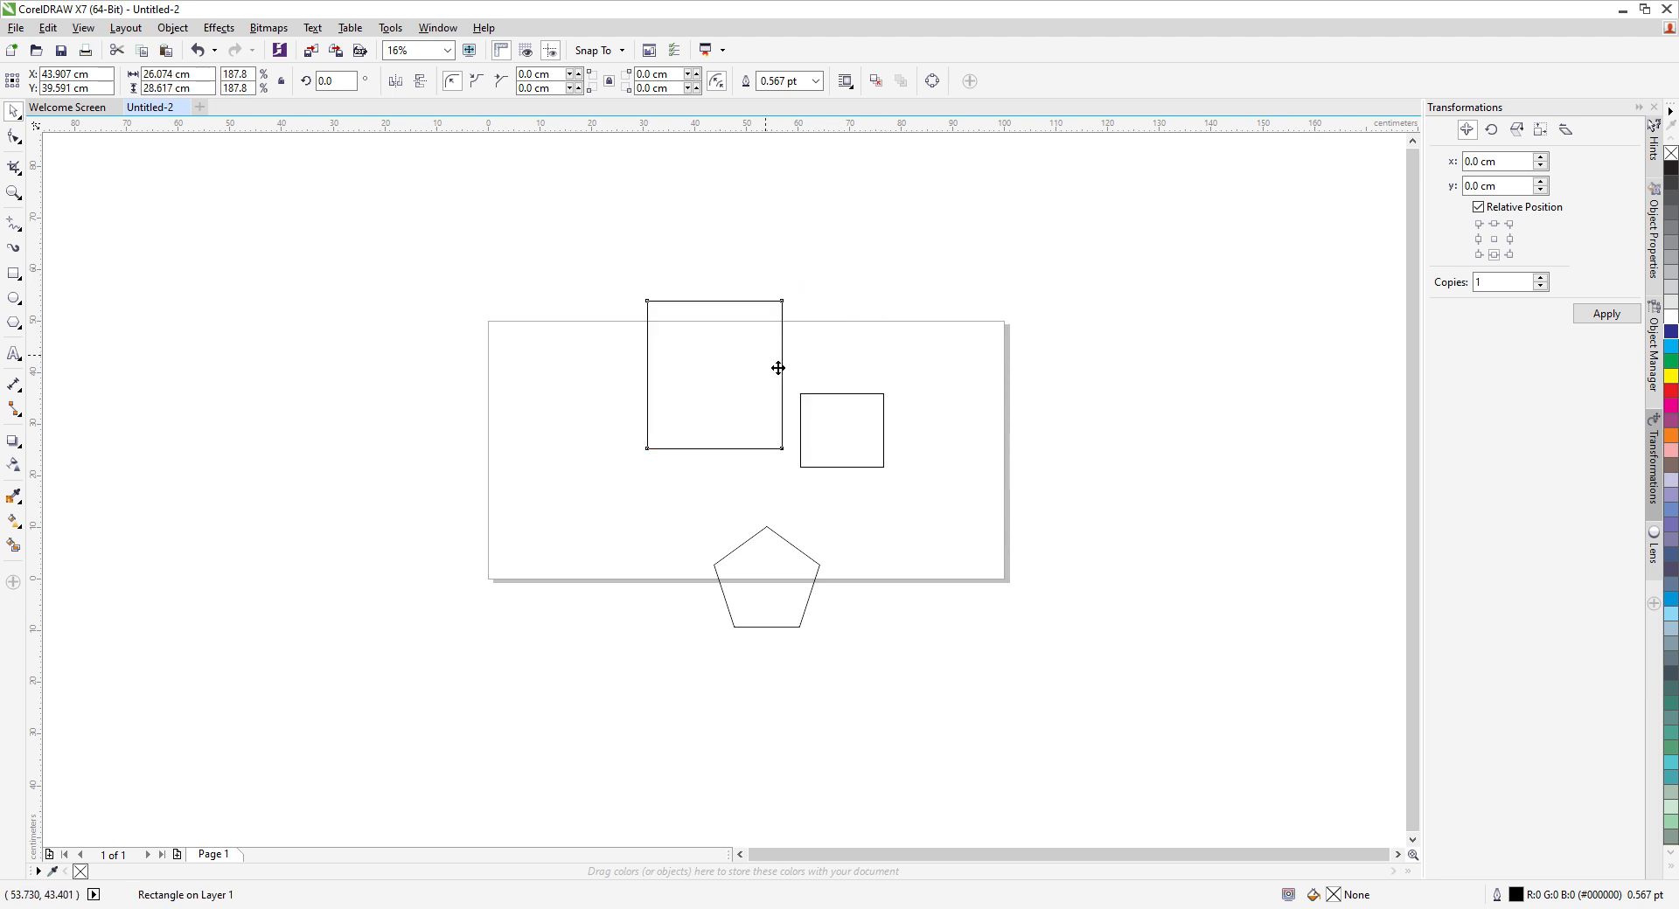
- Move the enlarged rectangle to the page's left half and place a copy of it outside the page's left edge
left_click_drag(777, 363, 701, 392)
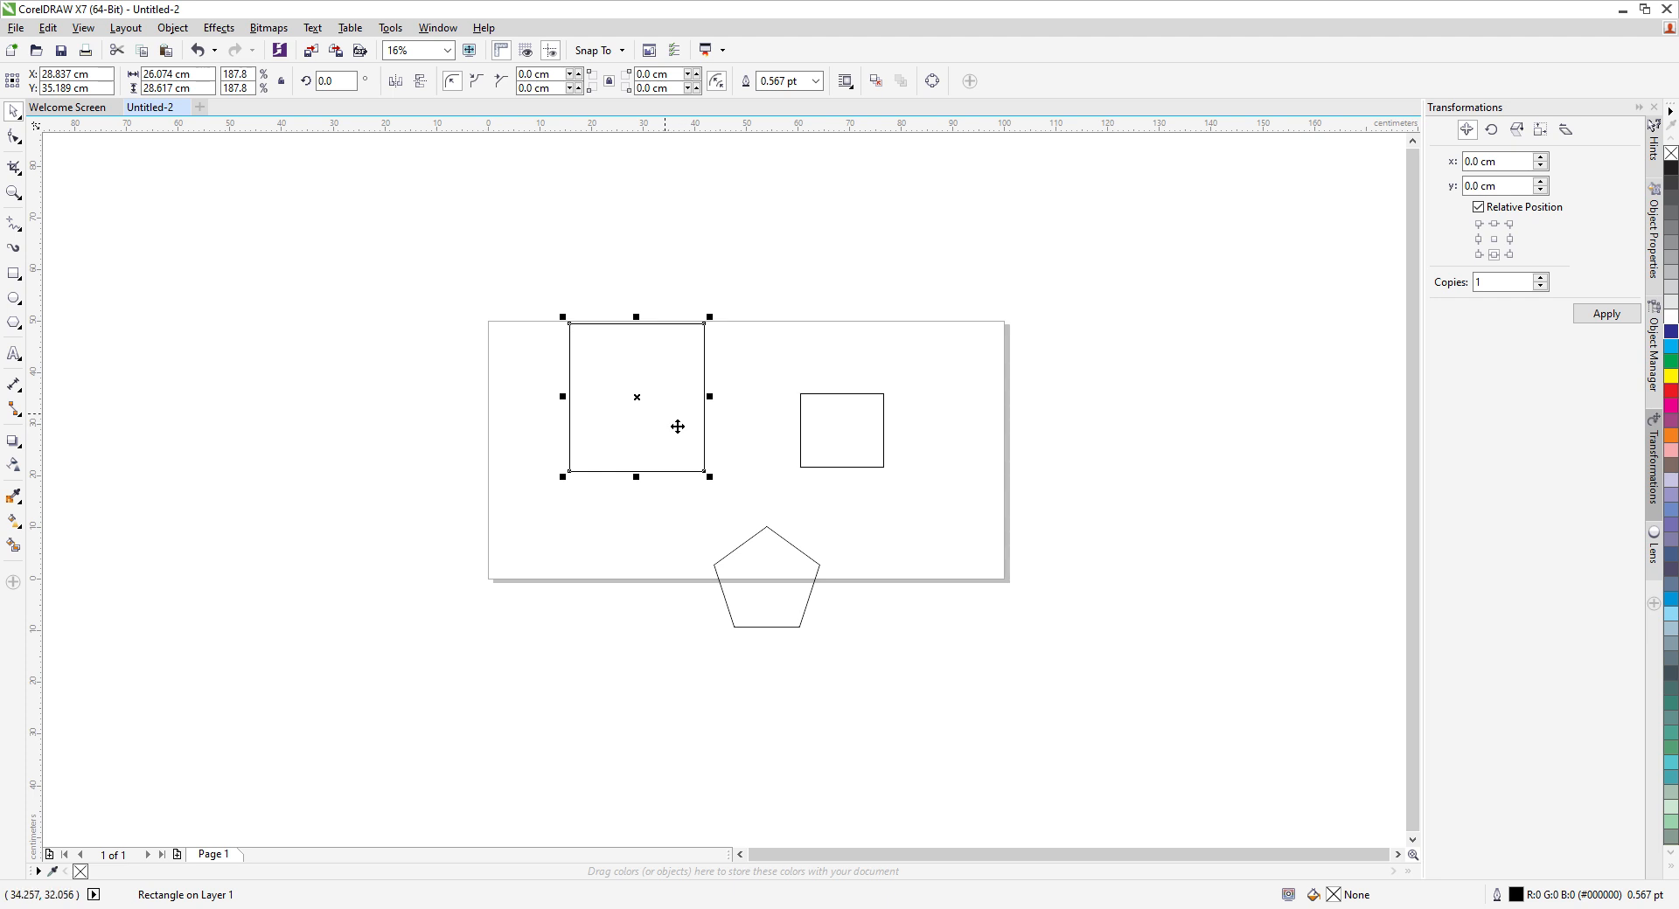
left_click_drag(687, 439, 443, 432)
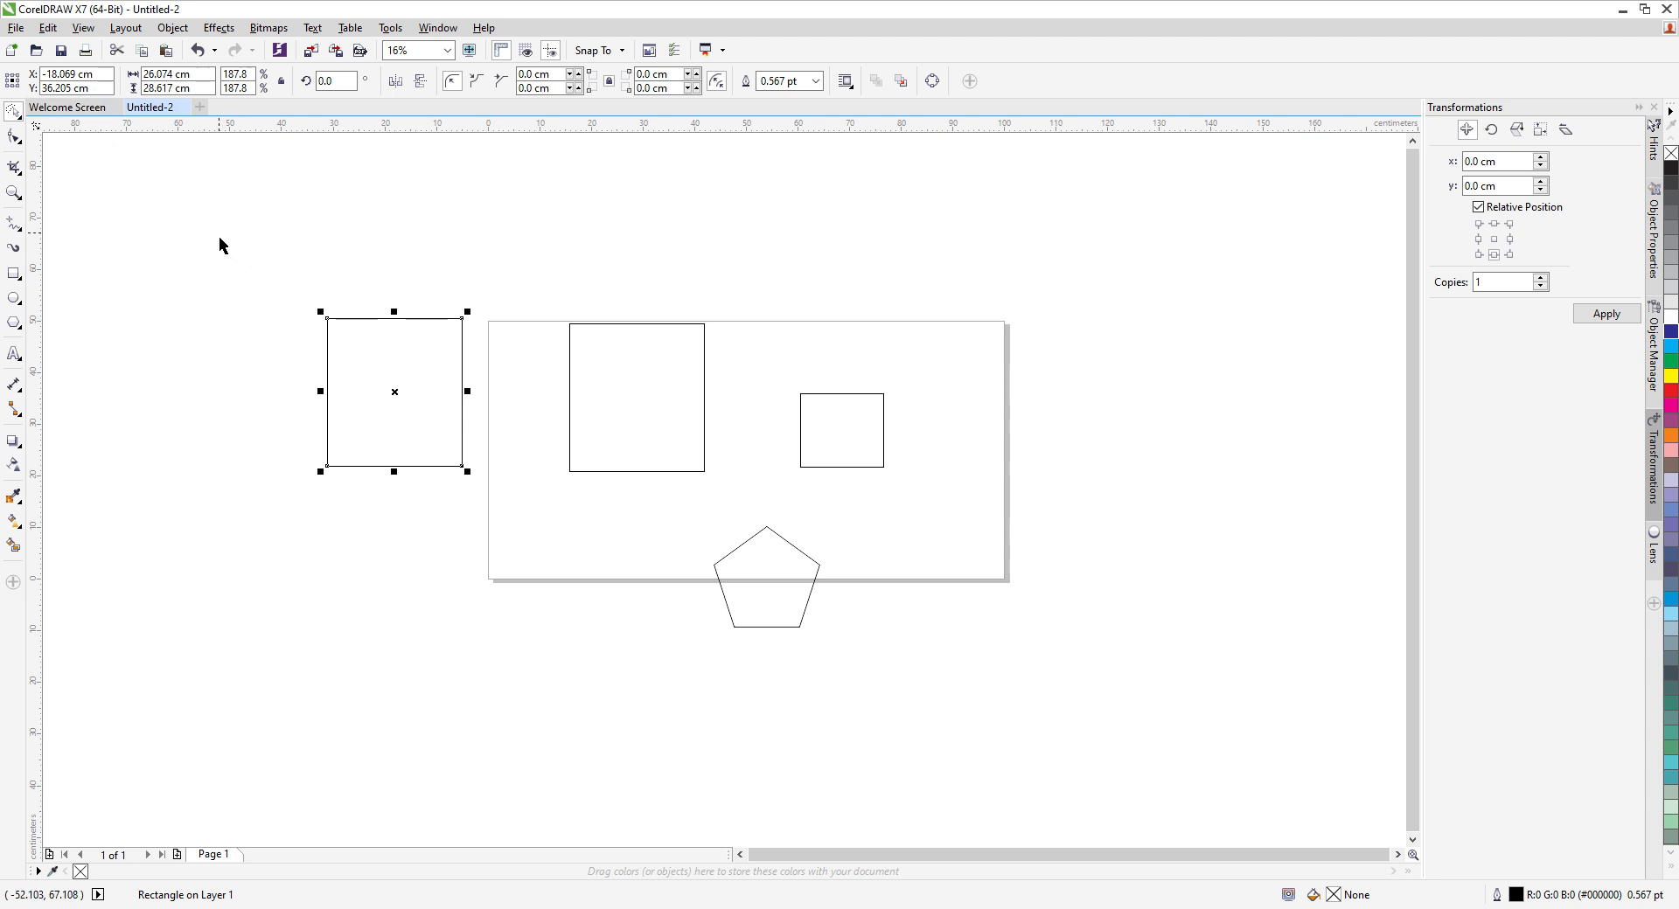
- Select all four shapes with the Freehand Pick tool and move them together about 24 cm right and 3 cm up
mouse_move(219, 235)
left_mouse_down()
mouse_move(308, 294)
mouse_move(259, 357)
mouse_move(253, 439)
mouse_move(285, 734)
mouse_move(395, 825)
mouse_move(952, 793)
mouse_move(1184, 736)
mouse_move(1259, 622)
mouse_move(1277, 495)
mouse_move(1258, 373)
mouse_move(863, 185)
left_mouse_up()
left_click_drag(638, 206, 621, 217)
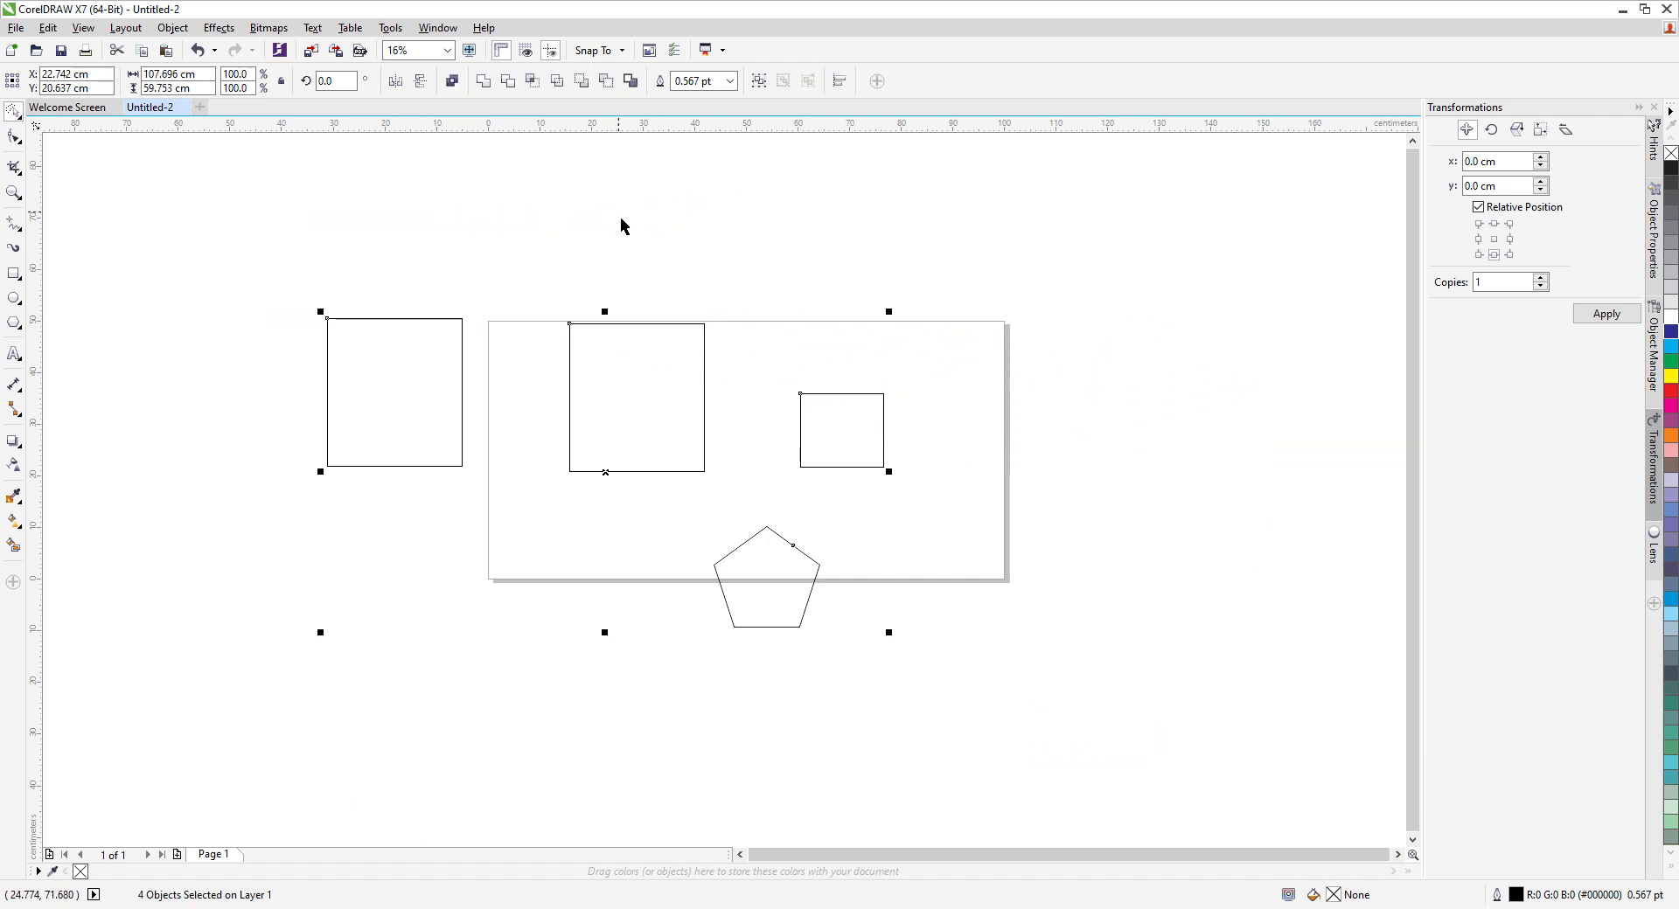
mouse_move(882, 449)
left_mouse_down()
mouse_move(1006, 537)
mouse_move(1180, 281)
mouse_move(959, 431)
mouse_move(856, 456)
mouse_move(895, 307)
mouse_move(974, 443)
left_mouse_up()
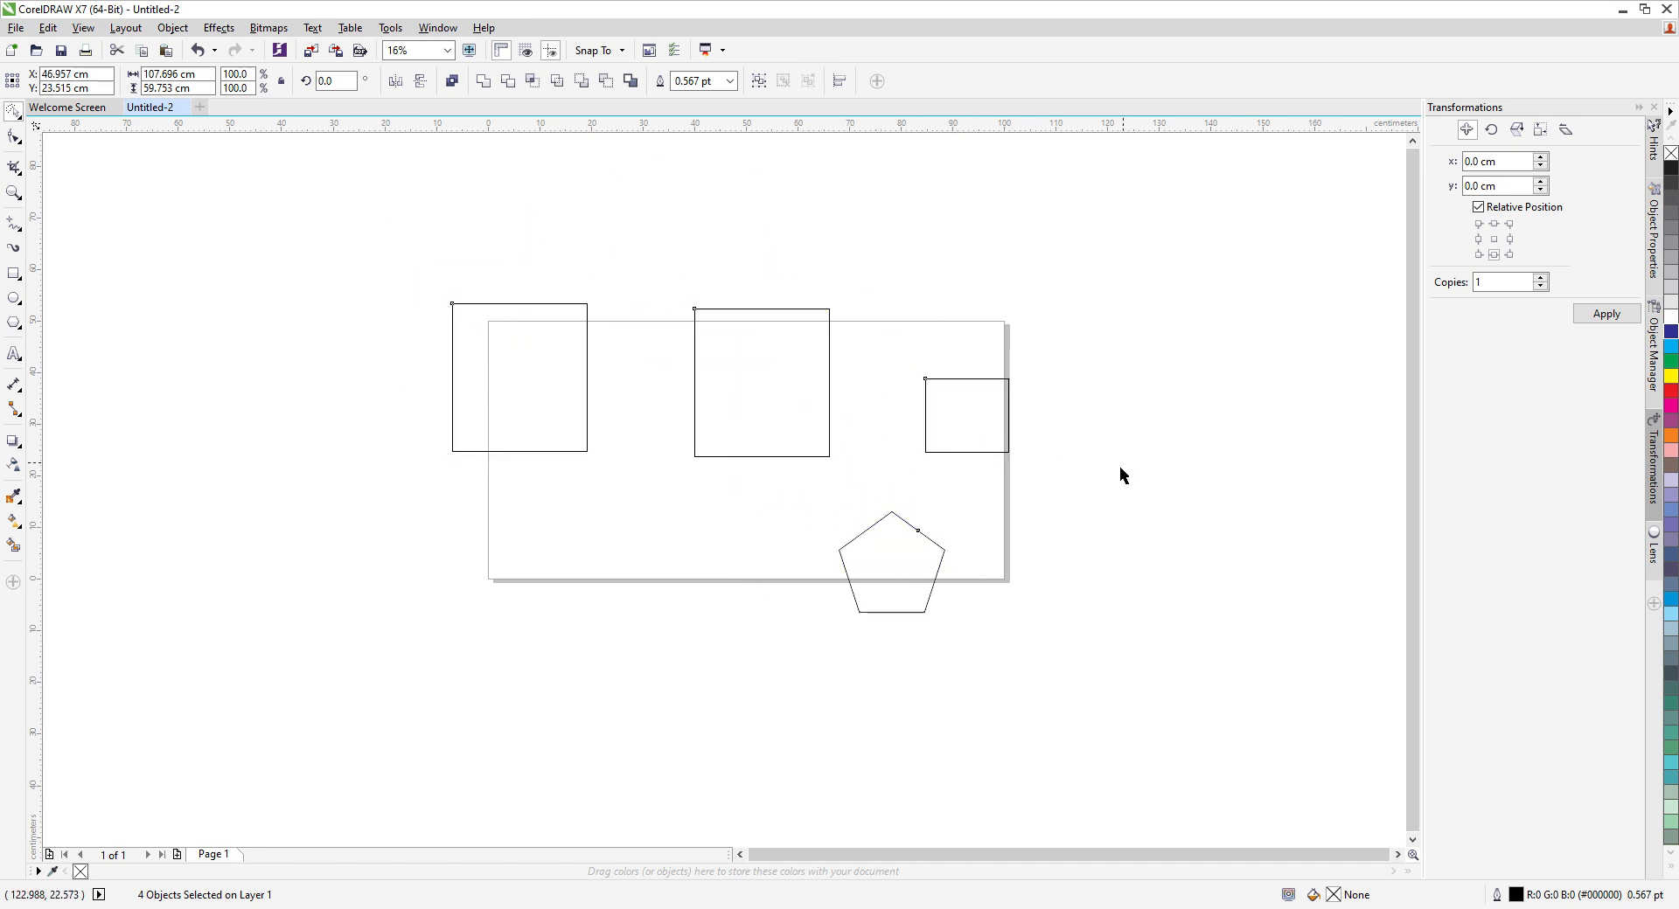
- Move the leftmost rectangle down onto the page, and shift the small rectangle and the pentagon together slightly upward
left_click(738, 457)
left_click_drag(577, 448, 660, 512)
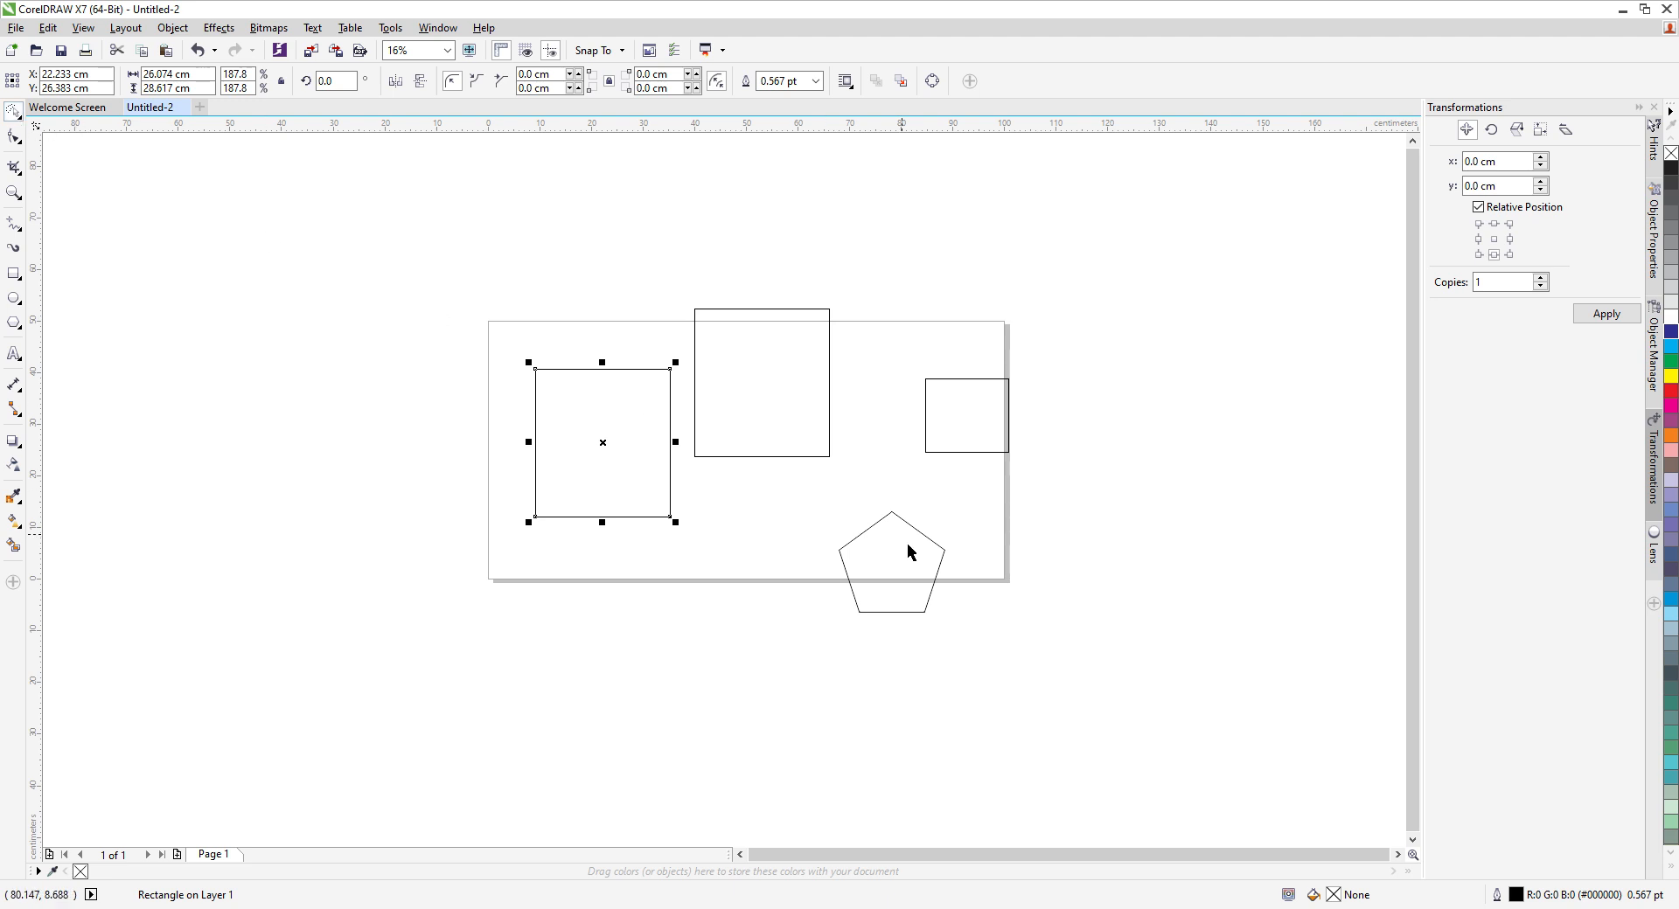
mouse_move(800, 697)
left_mouse_down()
mouse_move(931, 697)
mouse_move(1050, 459)
mouse_move(1065, 349)
mouse_move(964, 289)
mouse_move(879, 291)
left_mouse_up()
mouse_move(963, 442)
left_mouse_down()
mouse_move(1099, 370)
mouse_move(979, 390)
left_mouse_up()
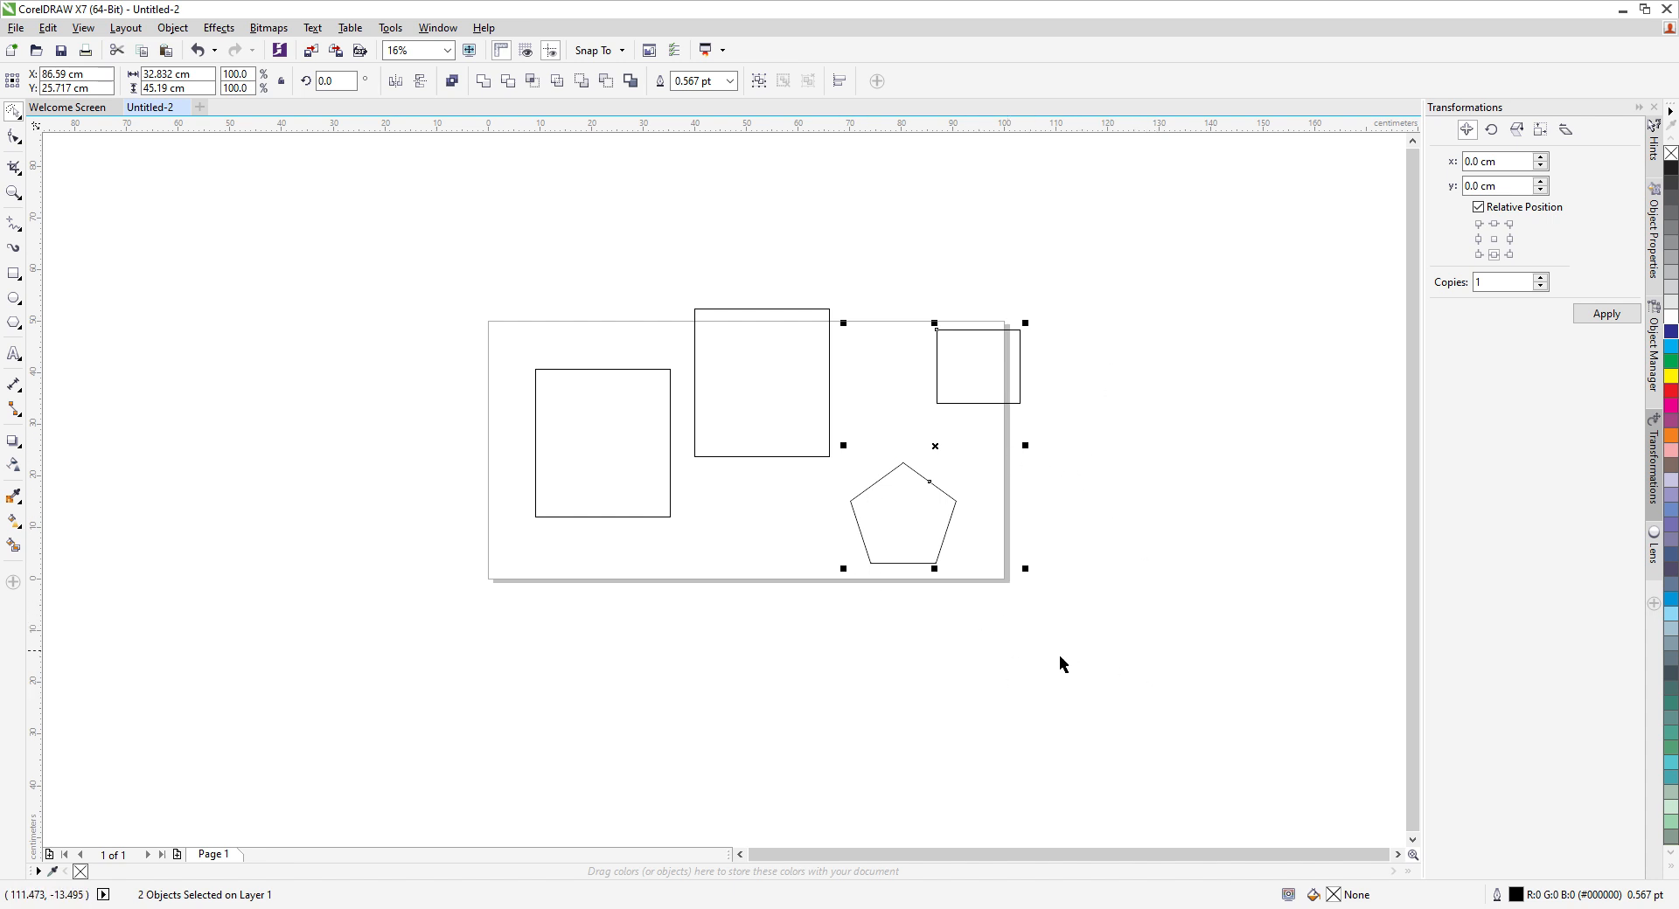
- Use the Free Transform tool to rotate the upper middle rectangle by about 40° and reflect it across an angled axis
left_click(586, 678)
left_click(737, 456)
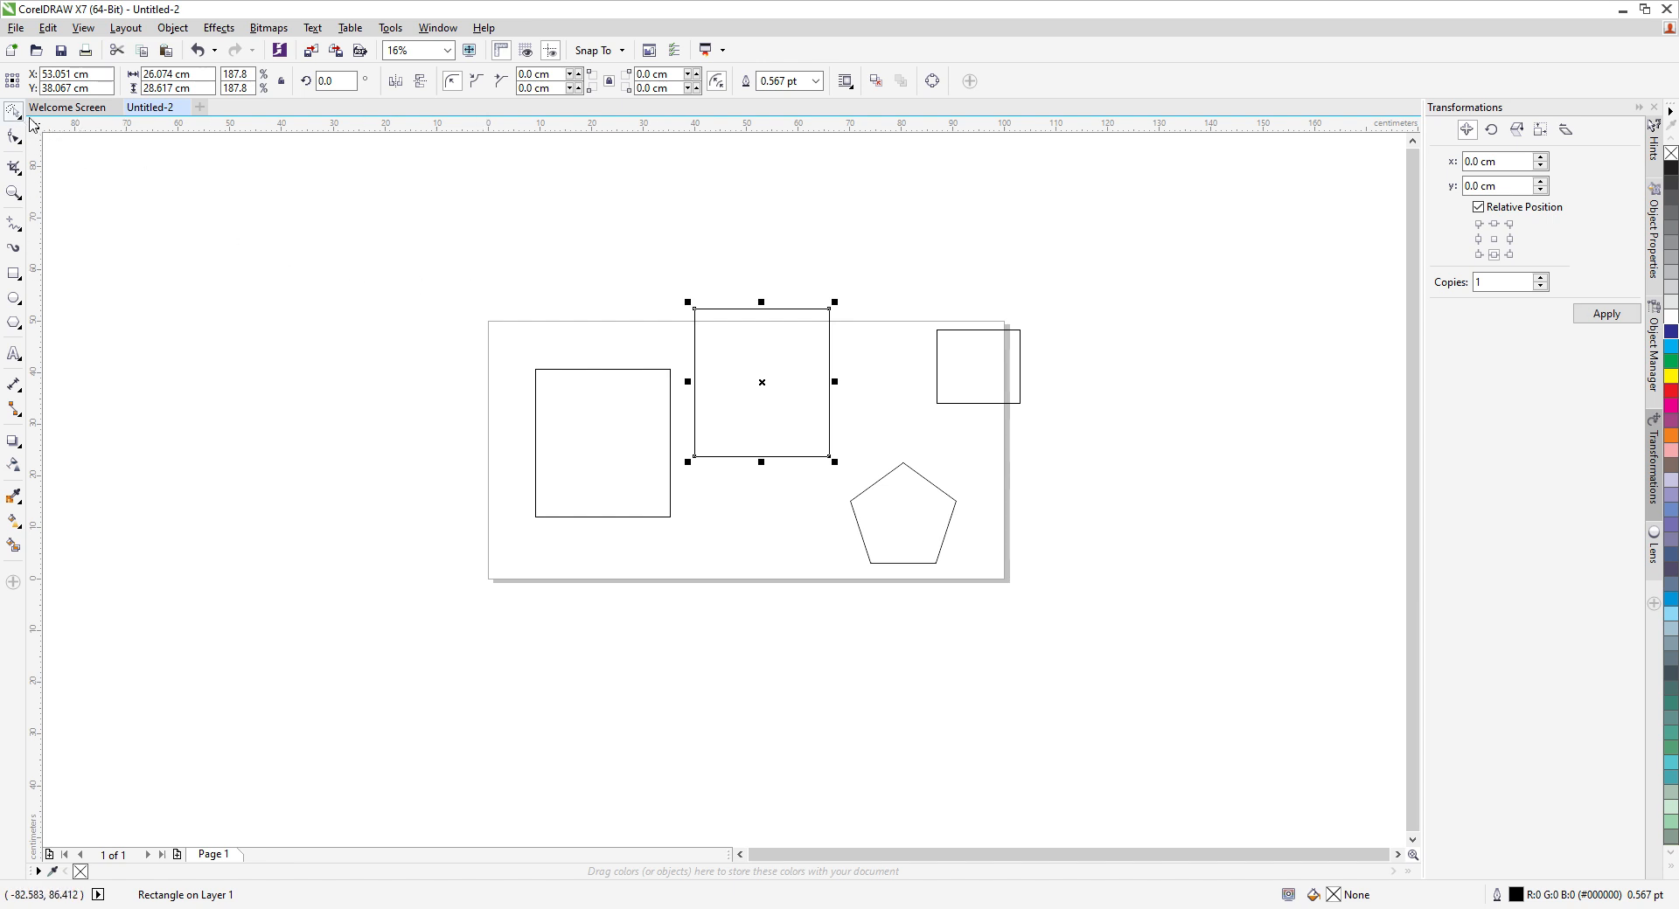
left_click(99, 156)
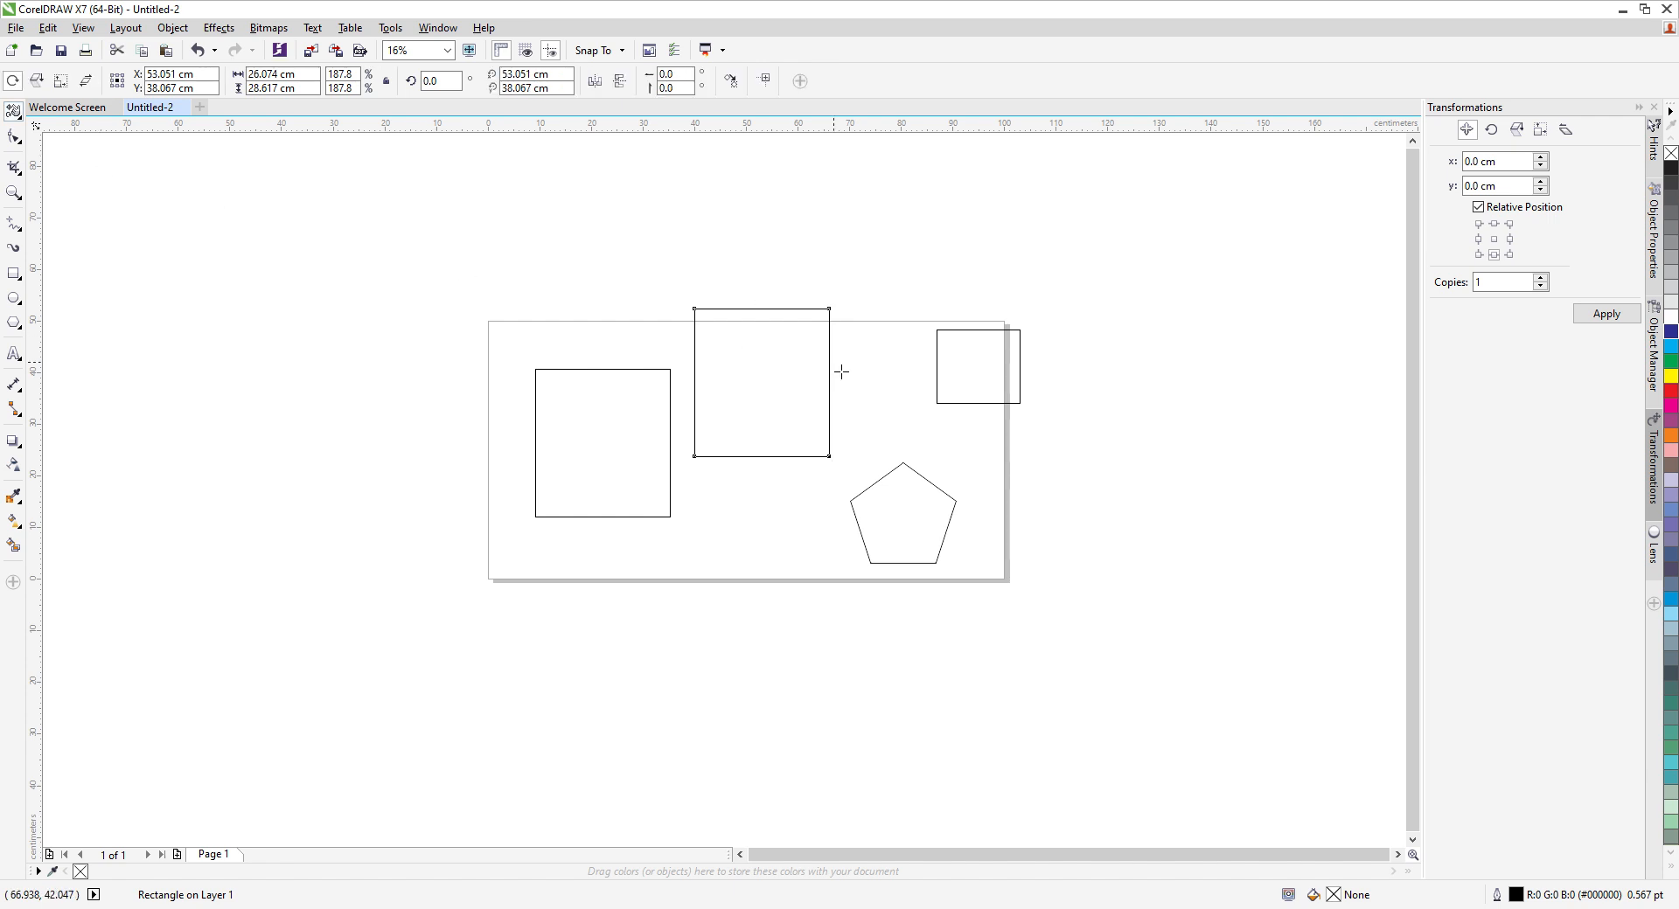
mouse_move(776, 391)
left_mouse_down()
mouse_move(780, 367)
mouse_move(798, 378)
mouse_move(772, 405)
mouse_move(789, 386)
left_mouse_up()
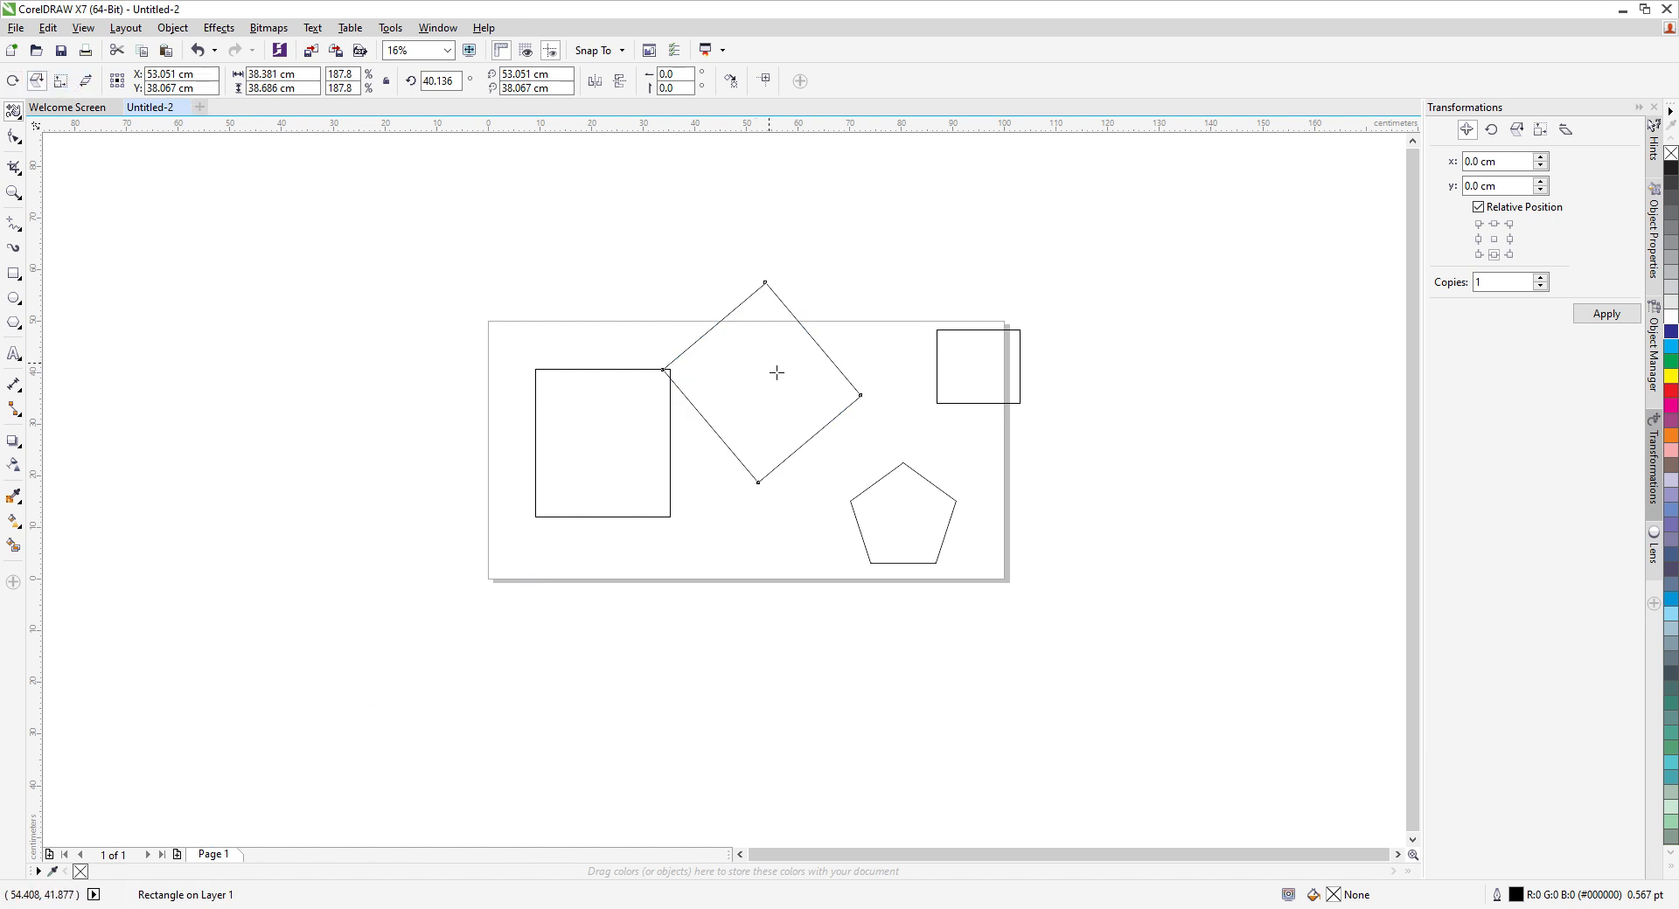
left_click_drag(776, 372, 825, 399)
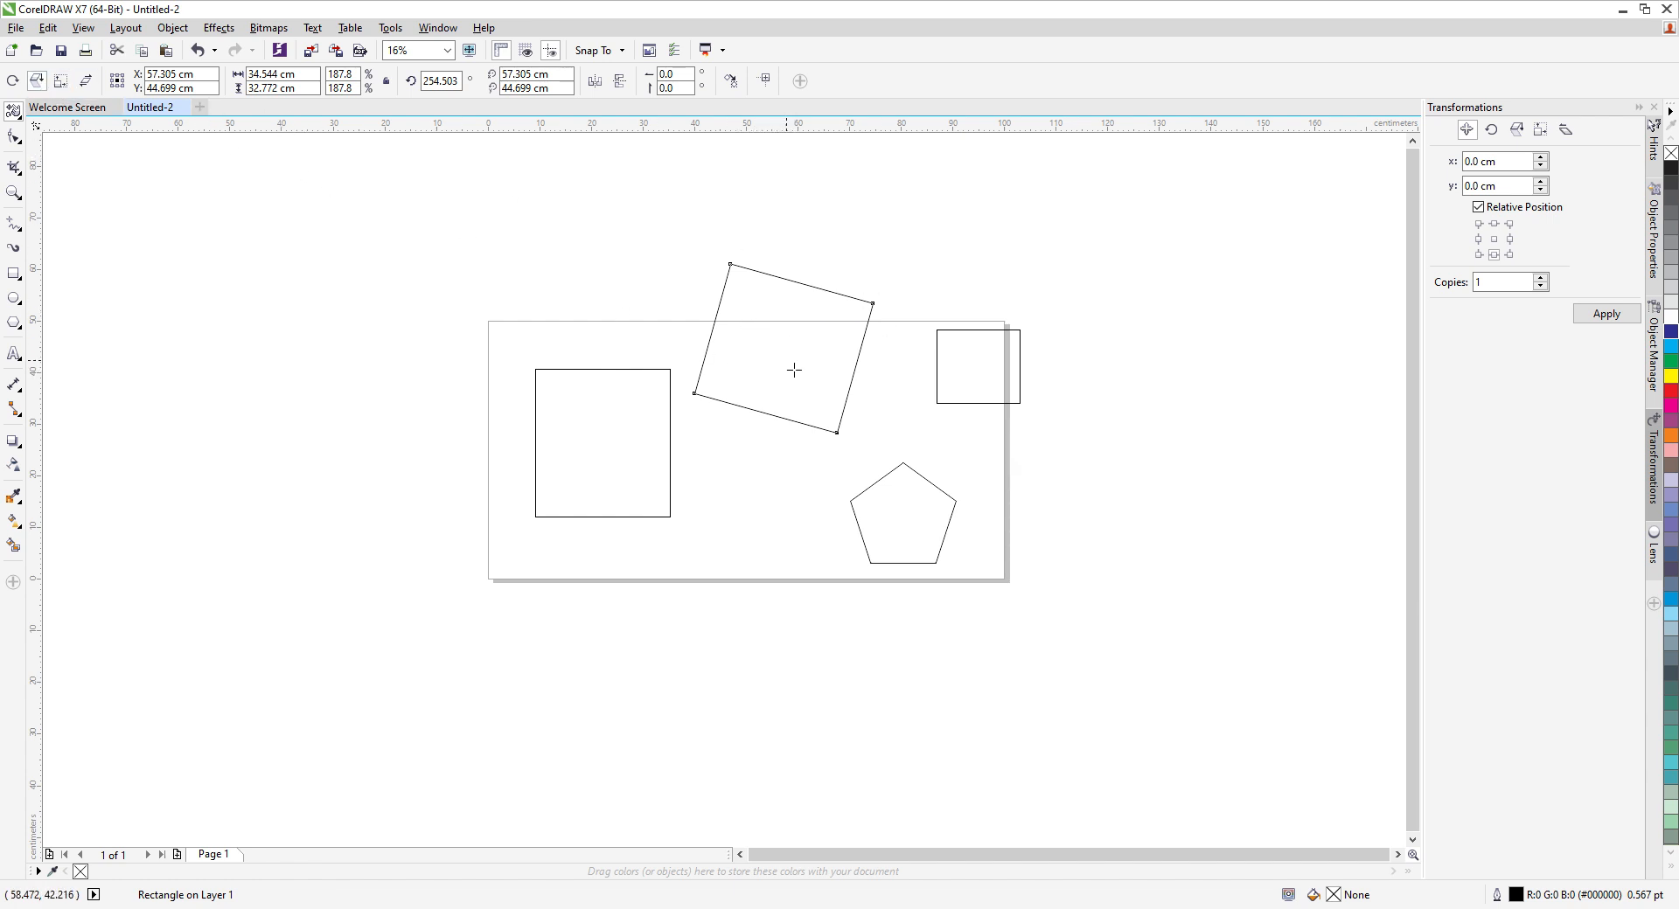
- Free-scale the tilted upper middle rectangle into a narrow, tall parallelogram and rotate it freely by about 19°
left_click(60, 80)
mouse_move(780, 365)
left_mouse_down()
mouse_move(761, 364)
mouse_move(790, 348)
mouse_move(774, 359)
left_mouse_up()
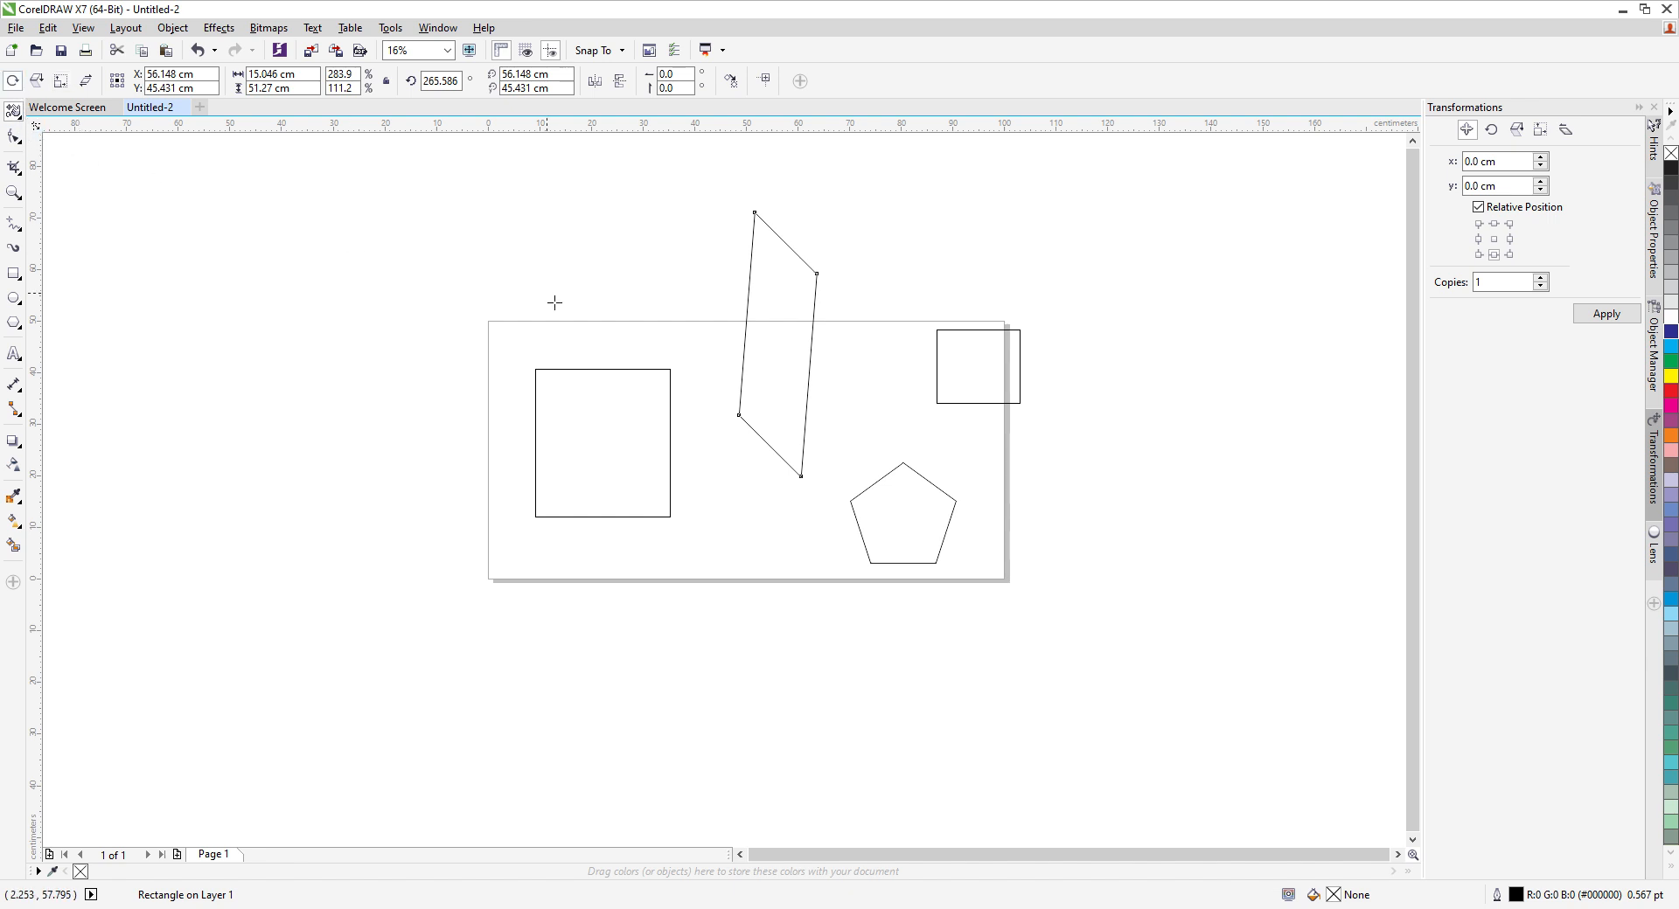
left_click_drag(764, 358, 894, 337)
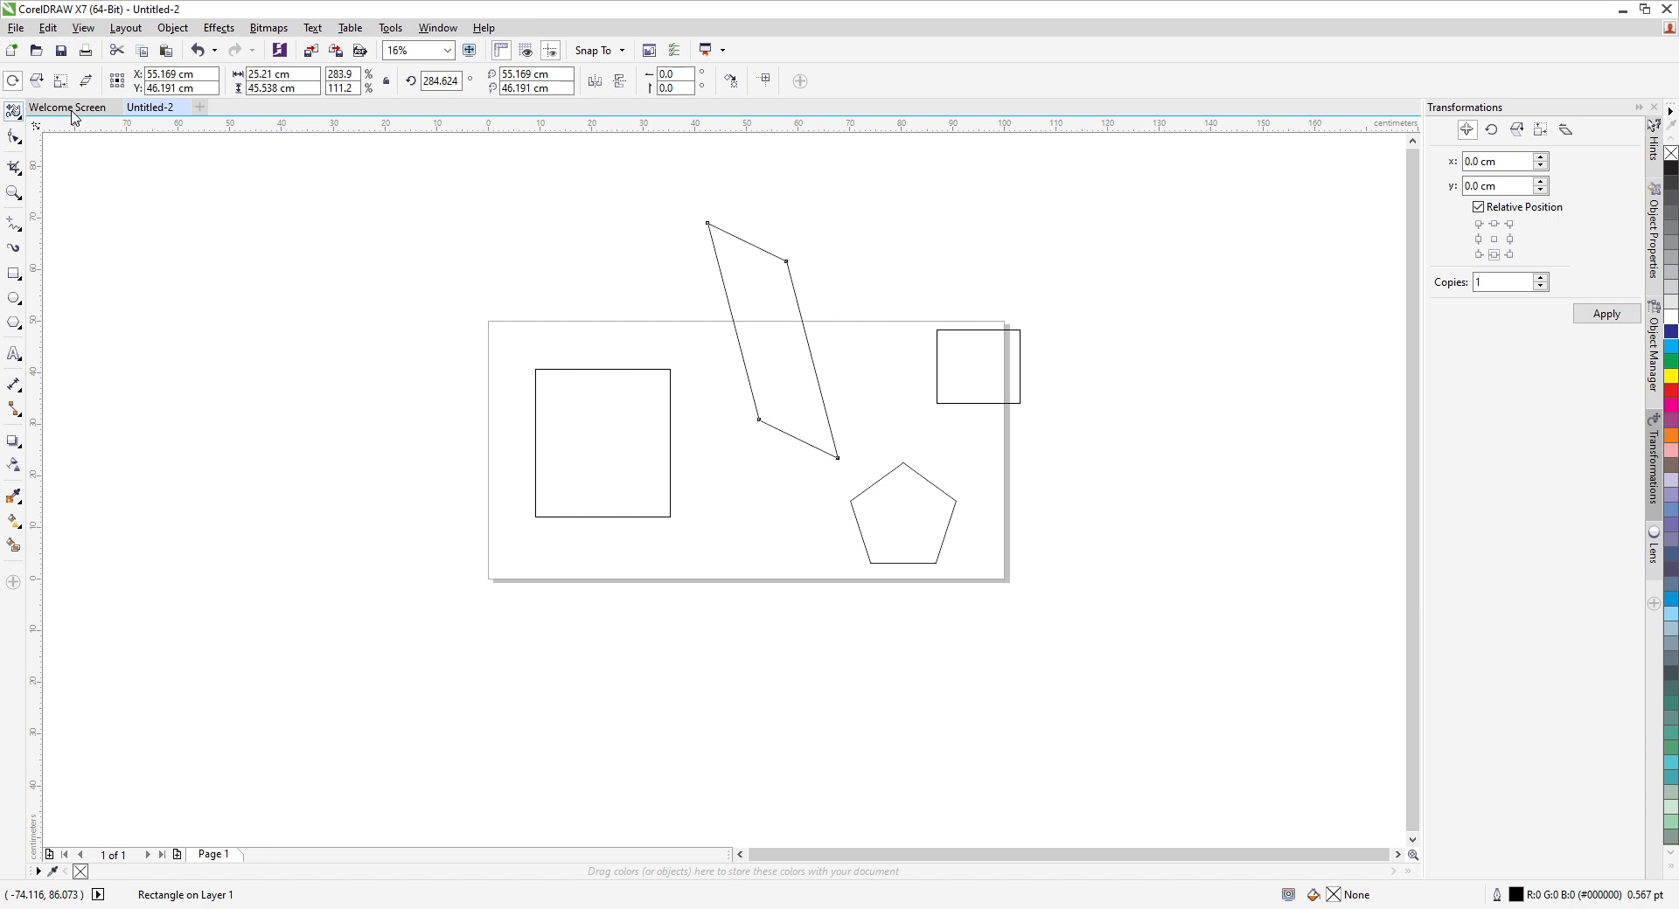
- Move the large rectangle about 46 cm left off the page, and rotate and skew it into a parallelogram about 46 by 26 cm
key("space")
left_click(620, 447)
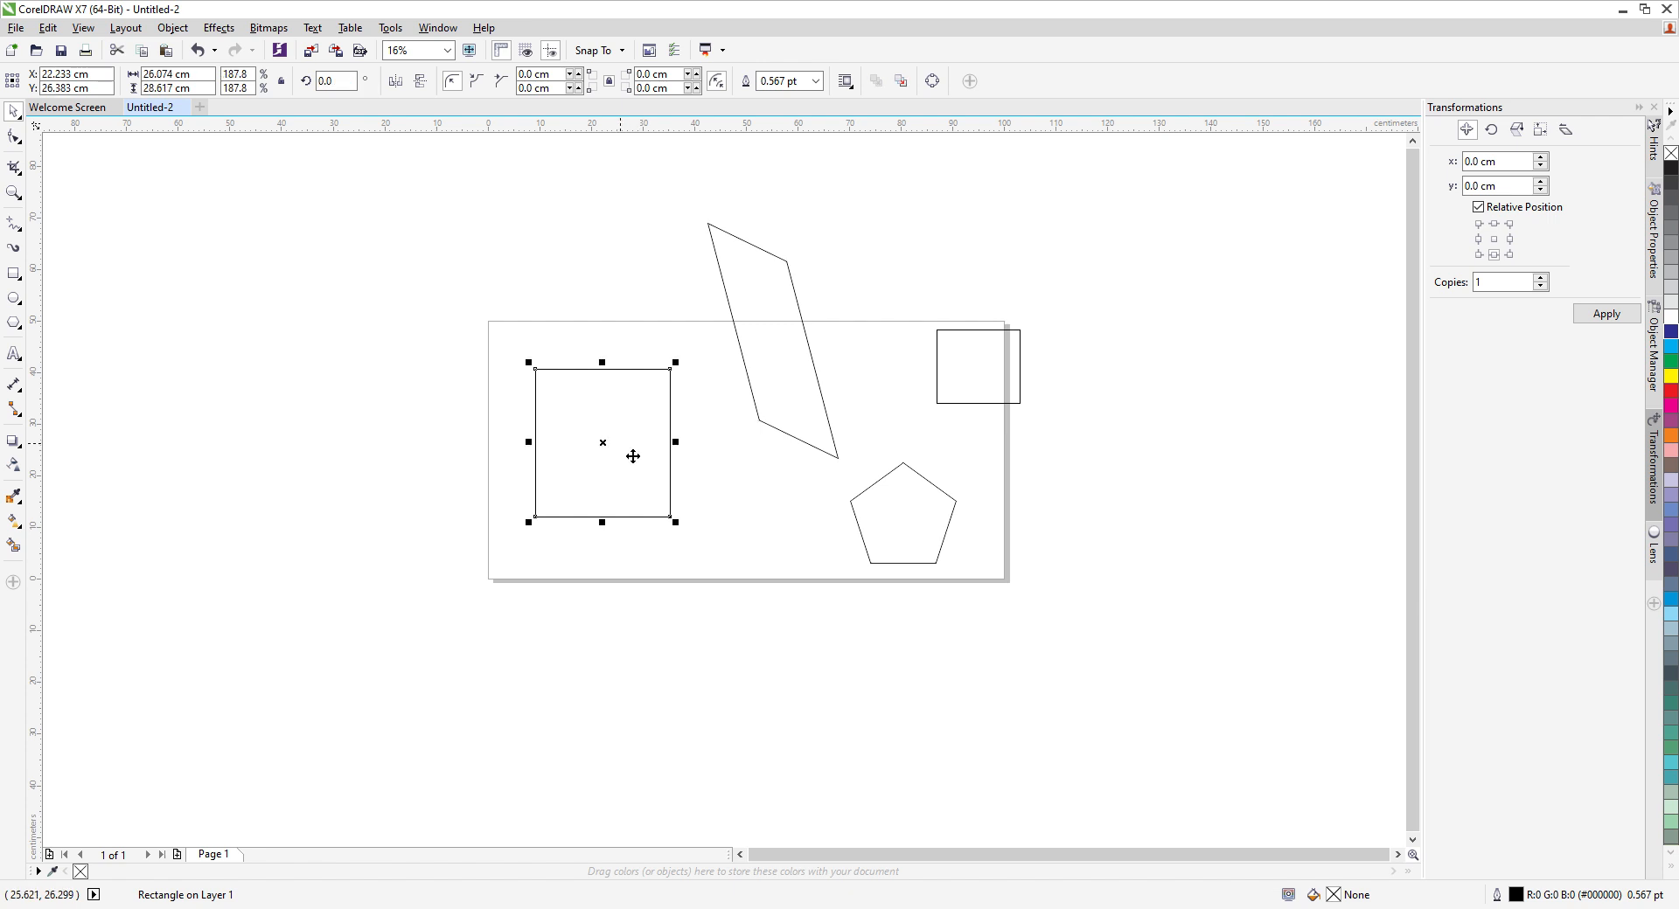
left_click_drag(633, 455, 398, 427)
left_click(382, 428)
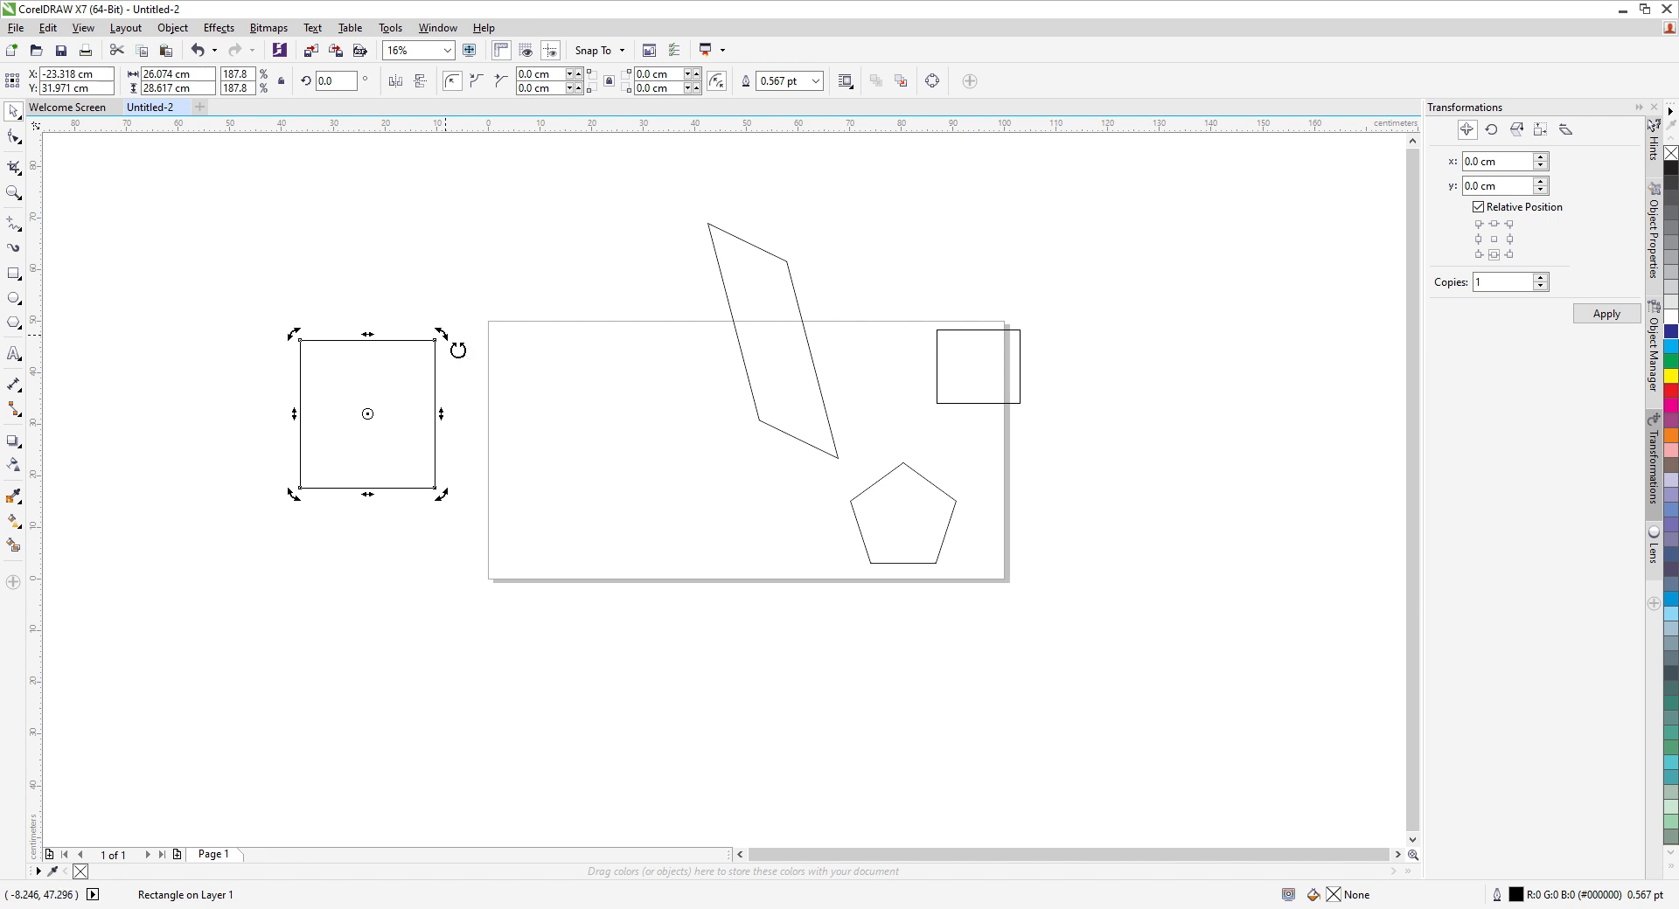
left_click_drag(374, 349, 230, 323)
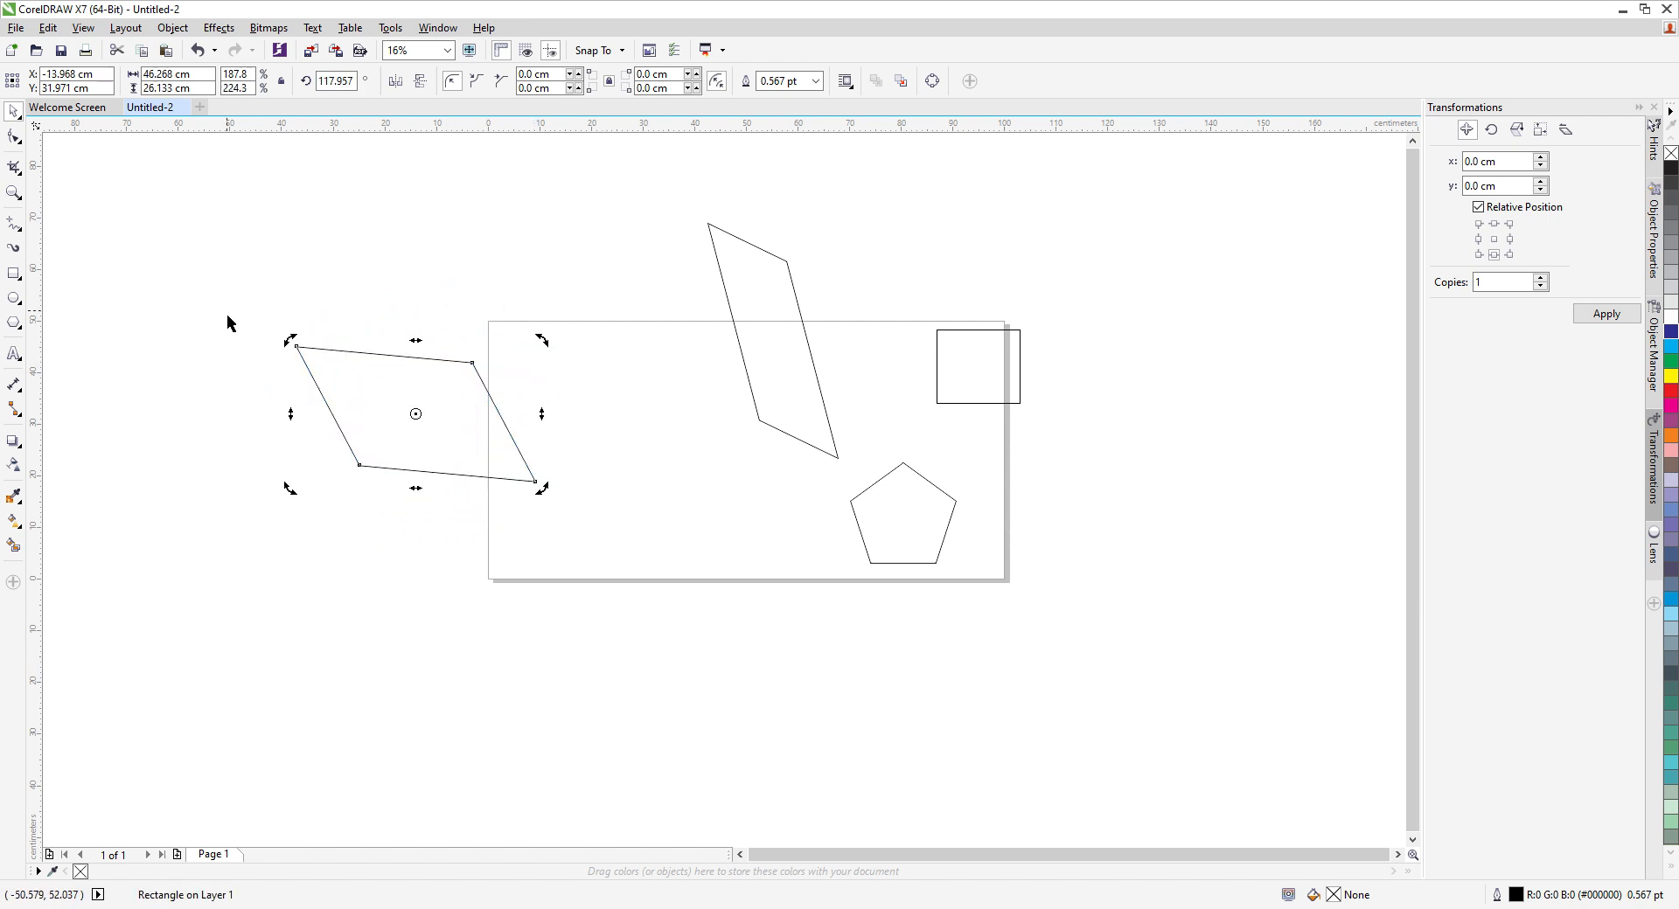
- Select all four shapes on and around the page together
left_click(582, 697)
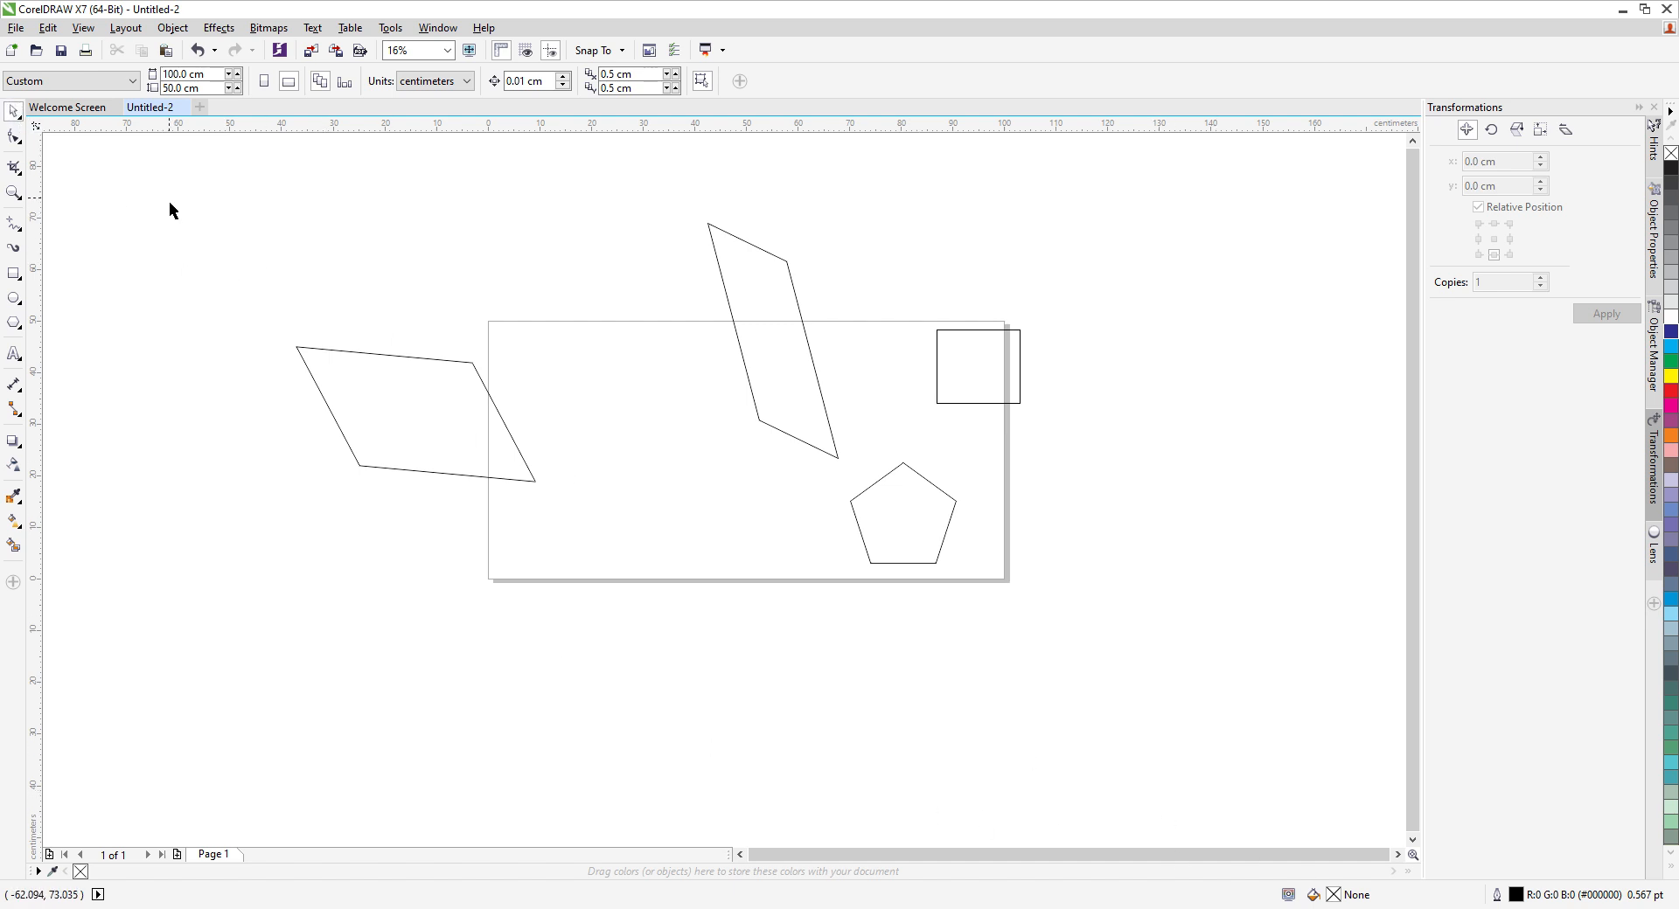
left_click_drag(208, 161, 1126, 658)
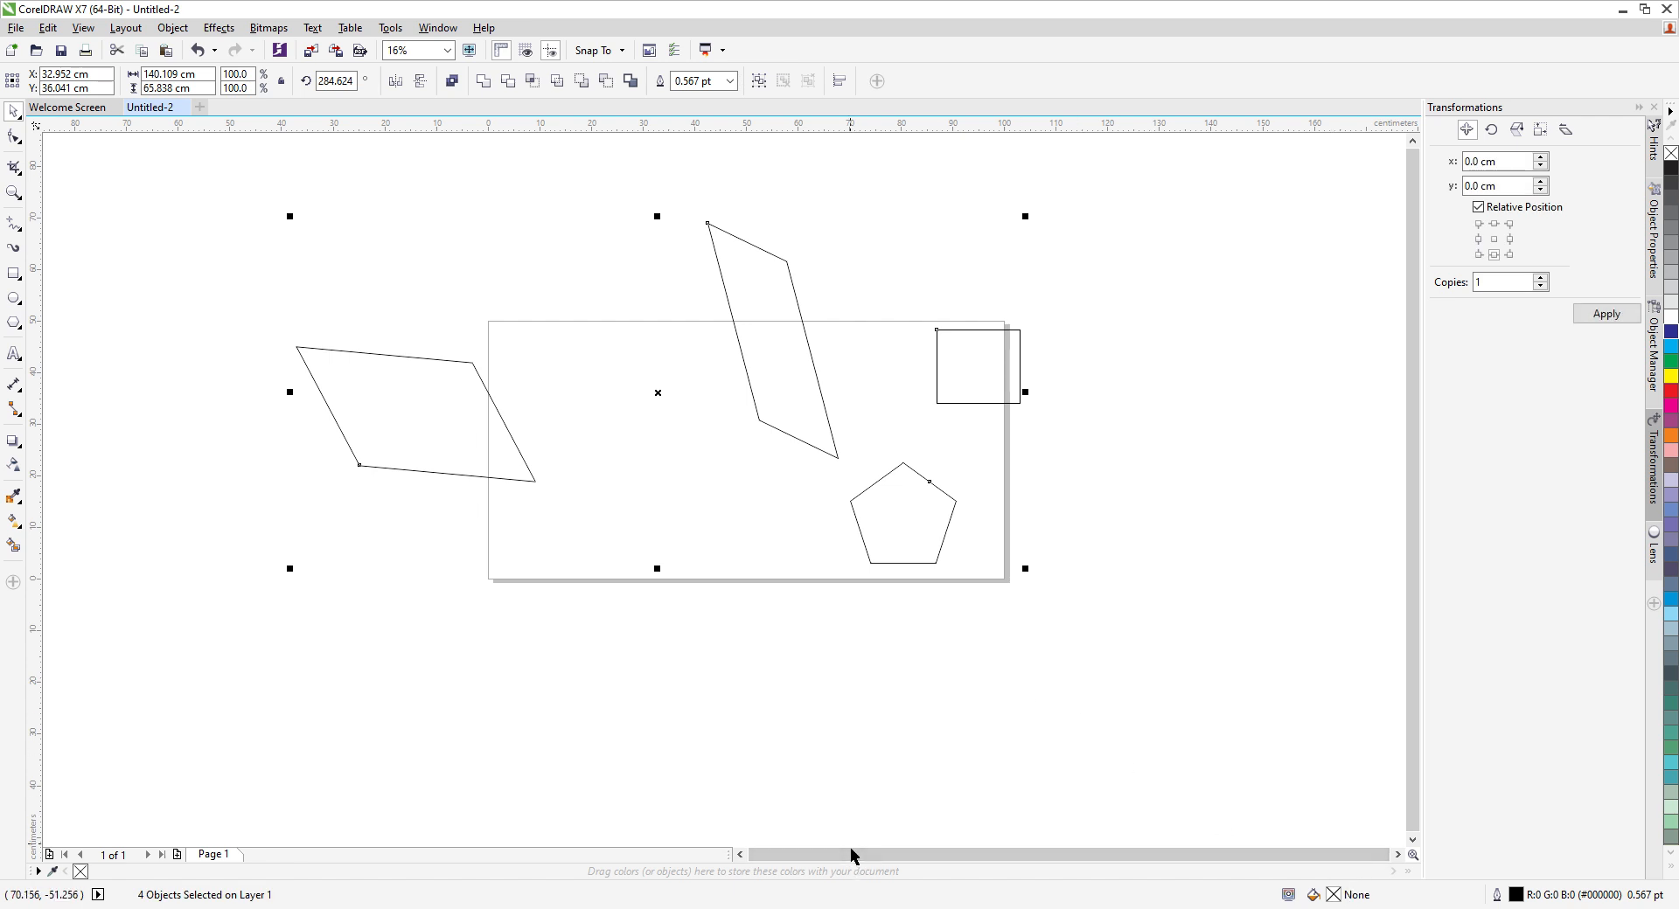